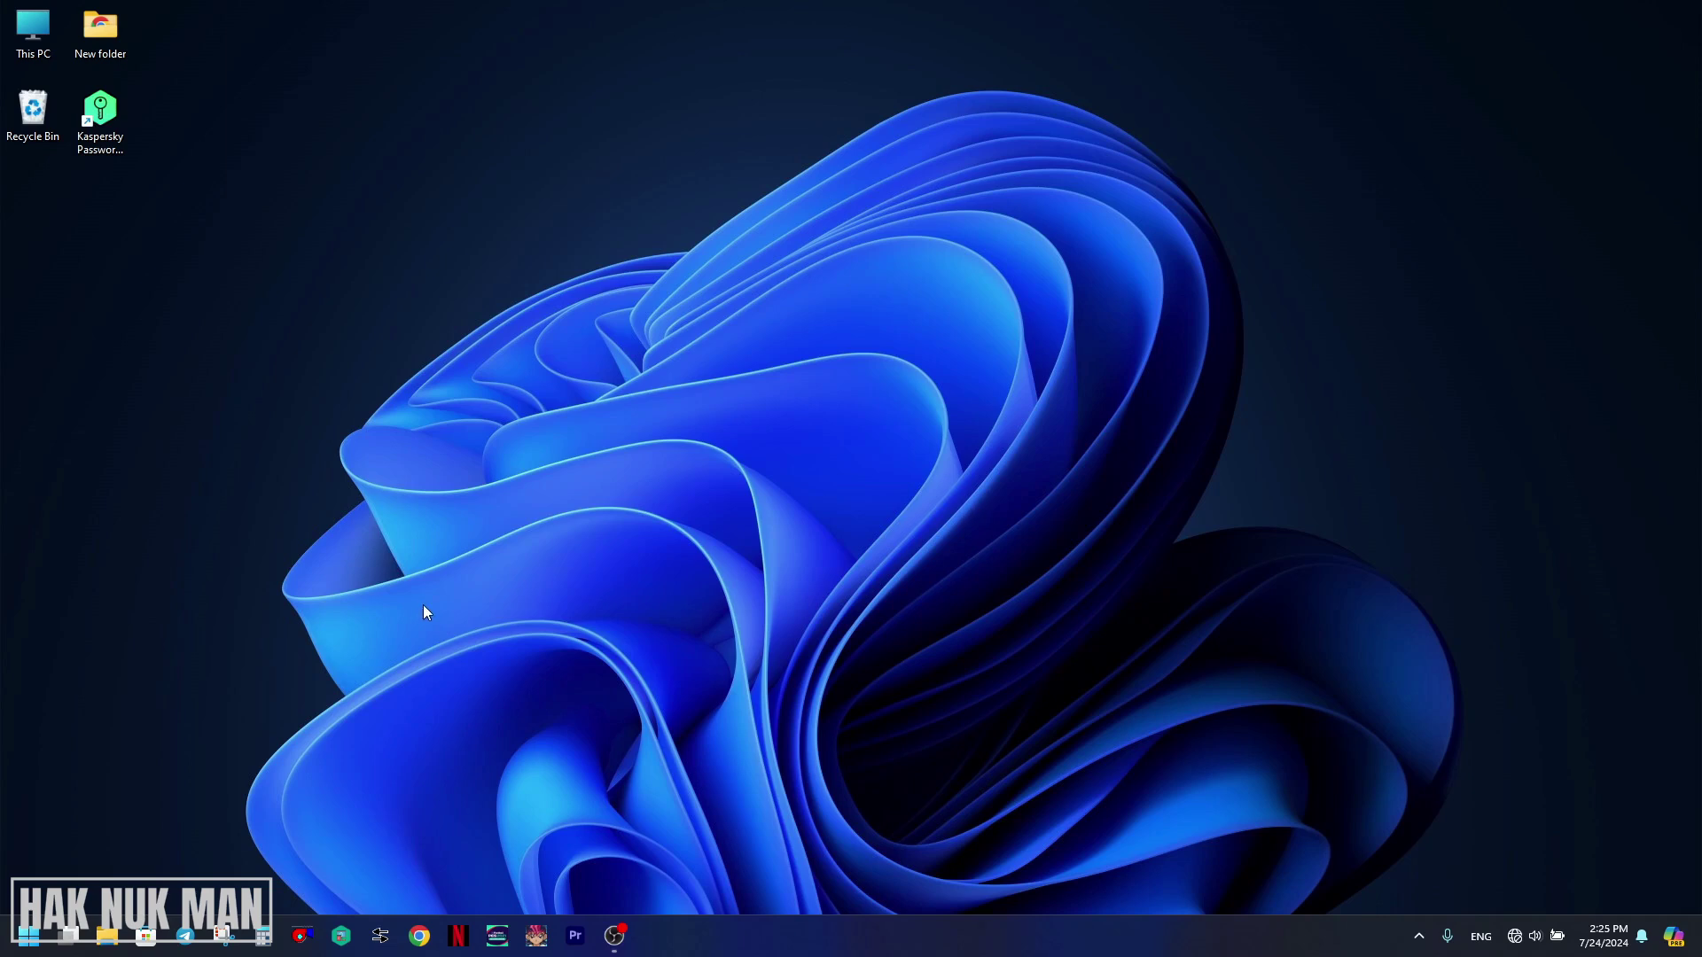
# Search the Start menu for 'network' and open View network connections
pyautogui.click(27, 935)
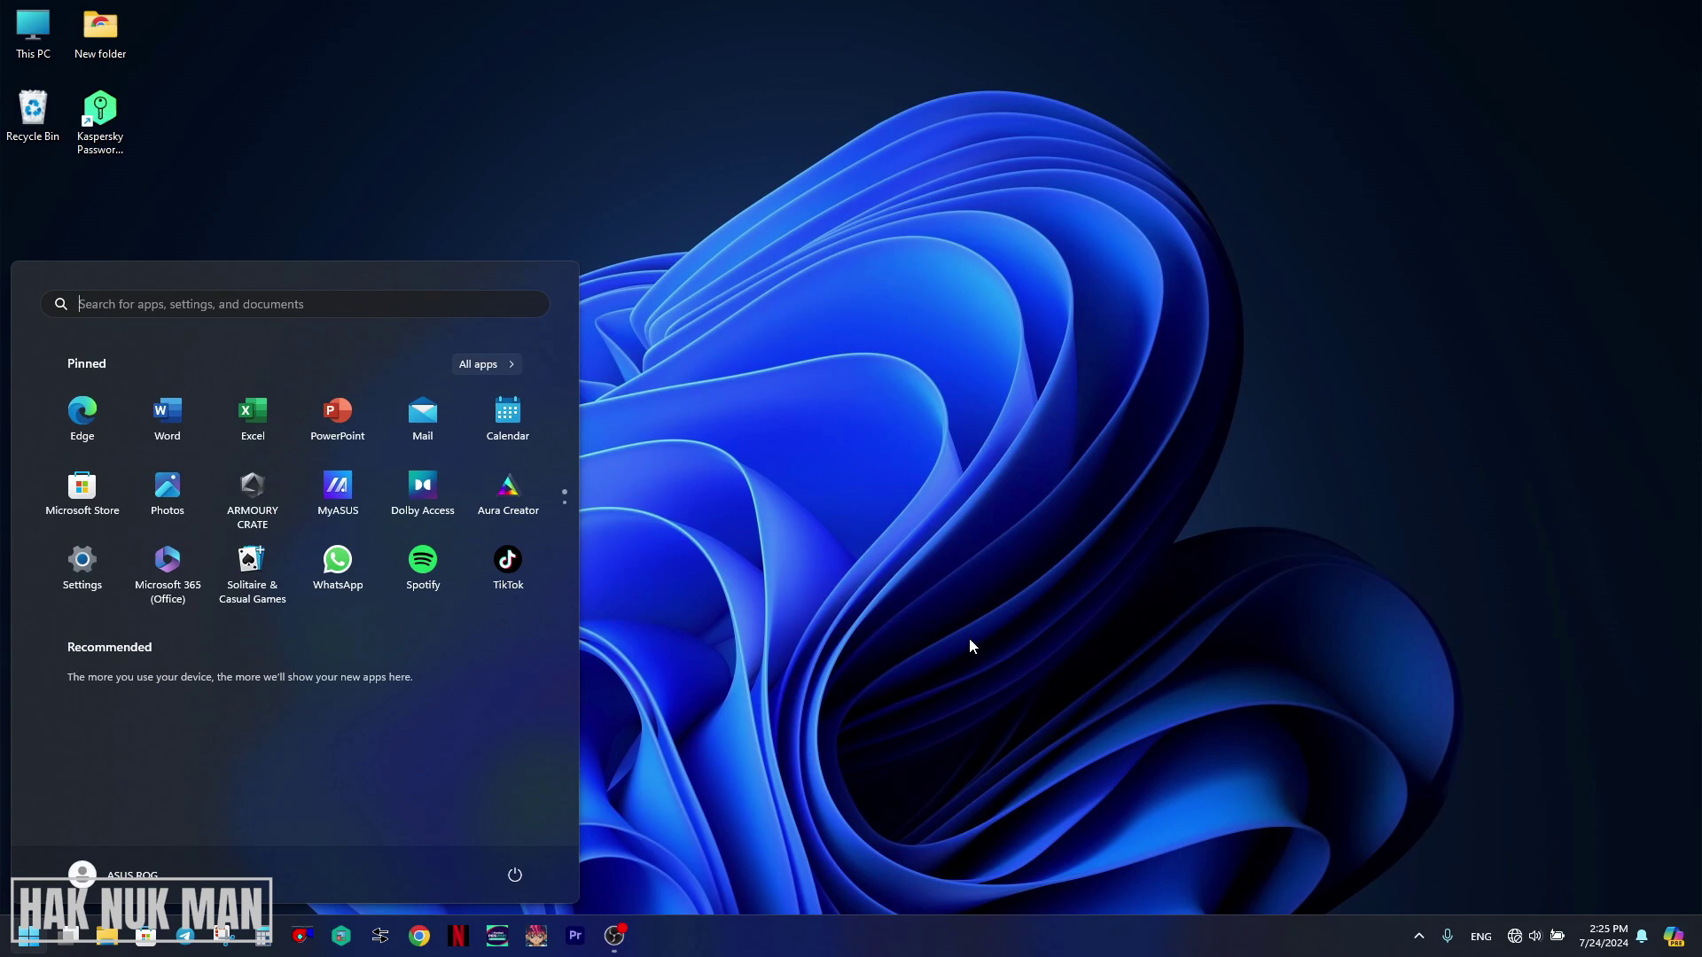
pyautogui.click(120, 312)
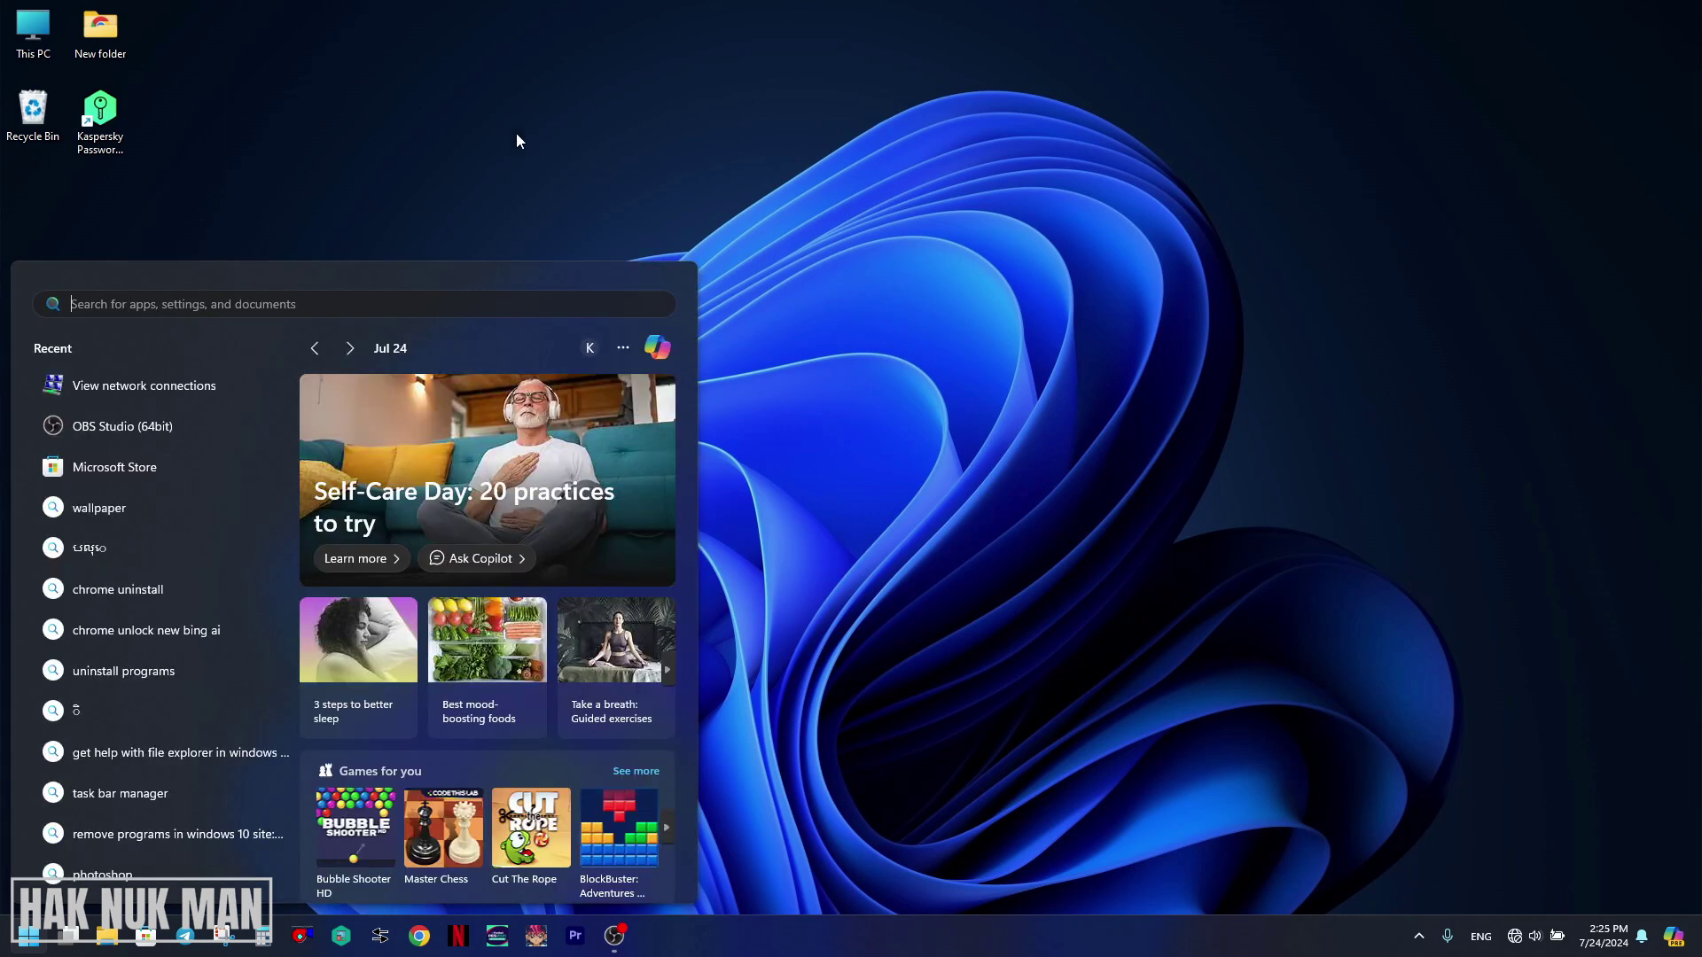
pyautogui.write('n')
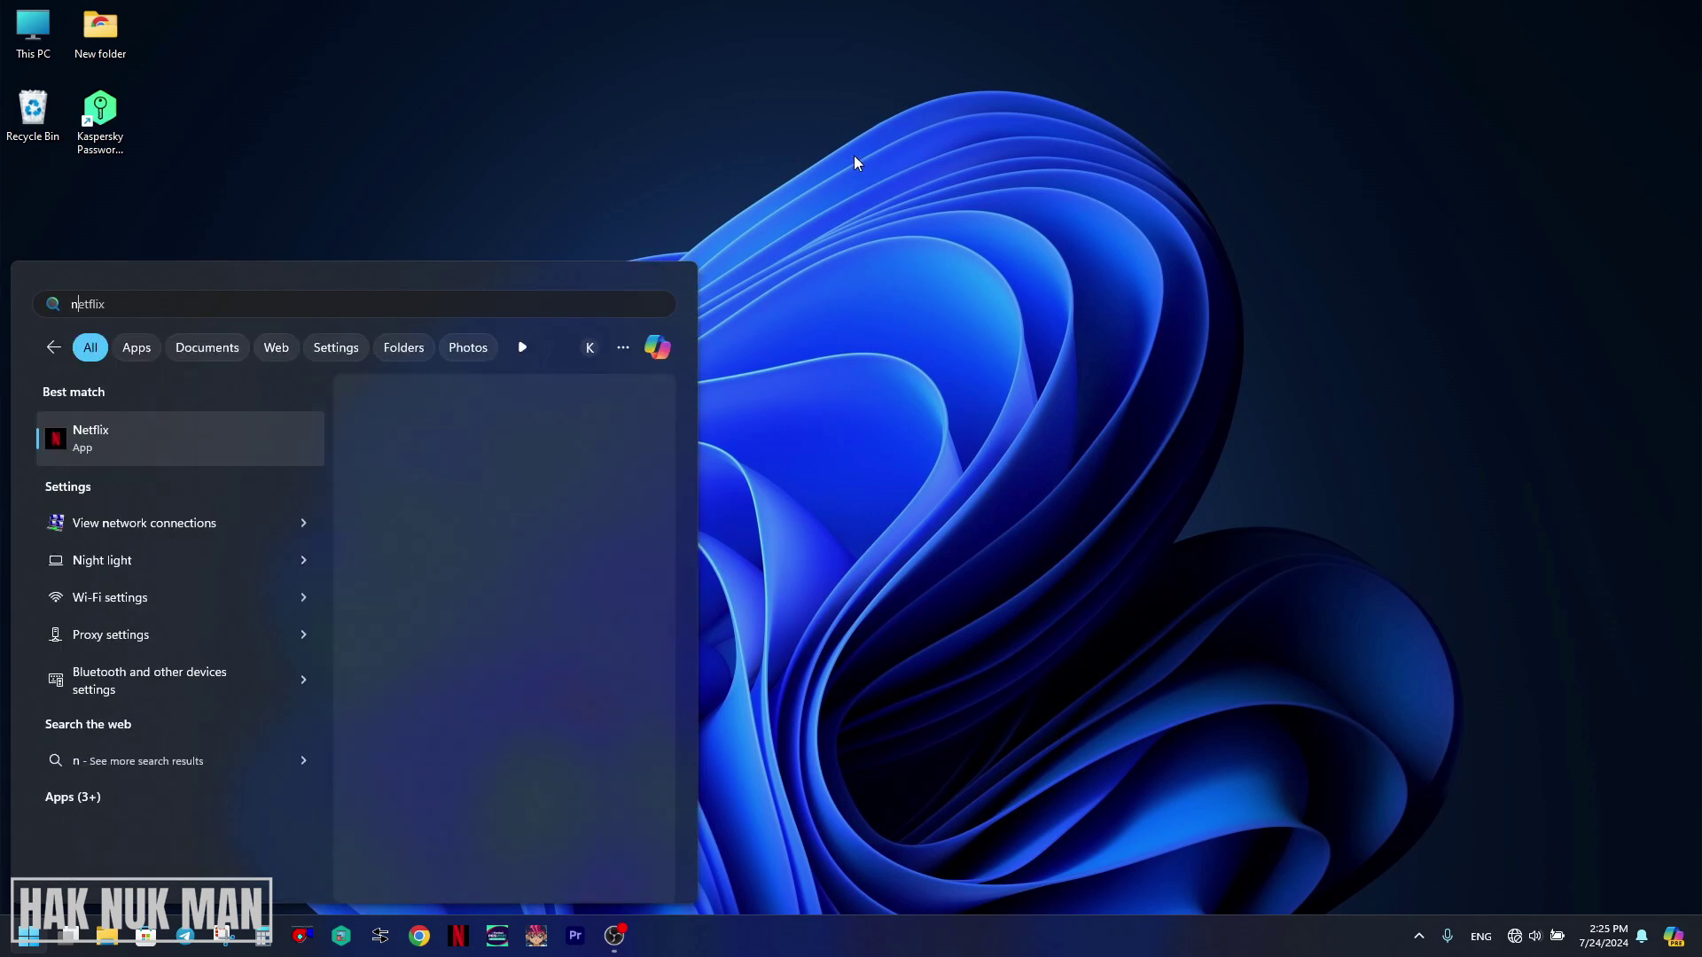
pyautogui.write('etwor')
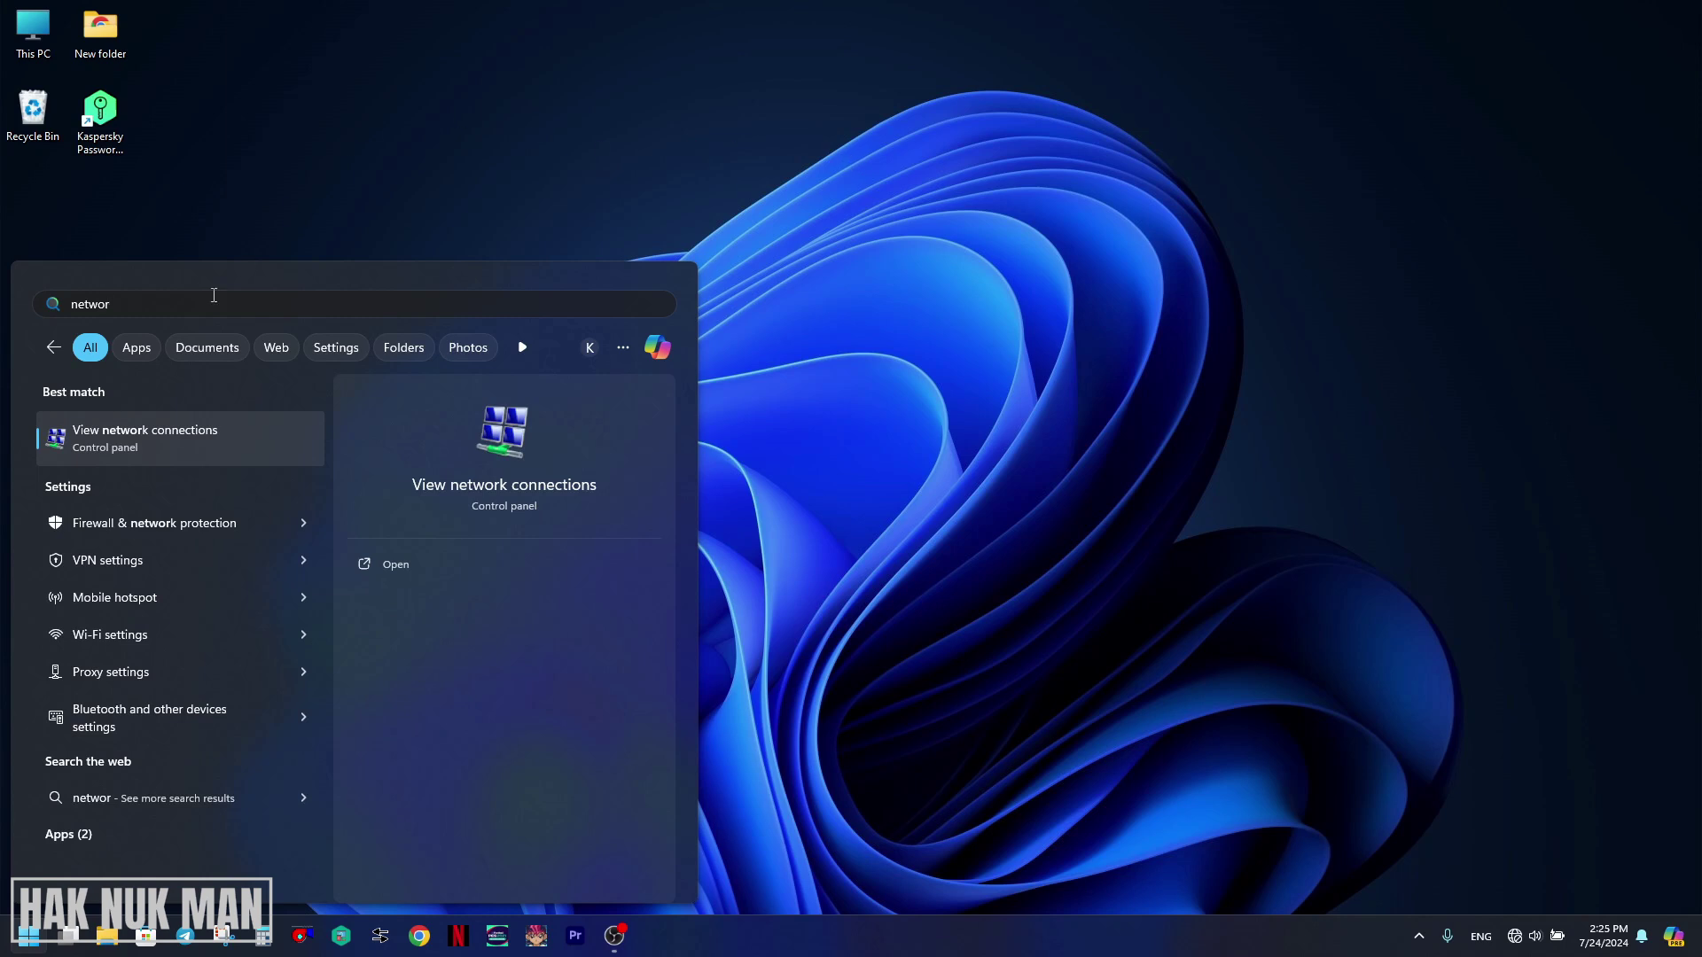
pyautogui.click(134, 443)
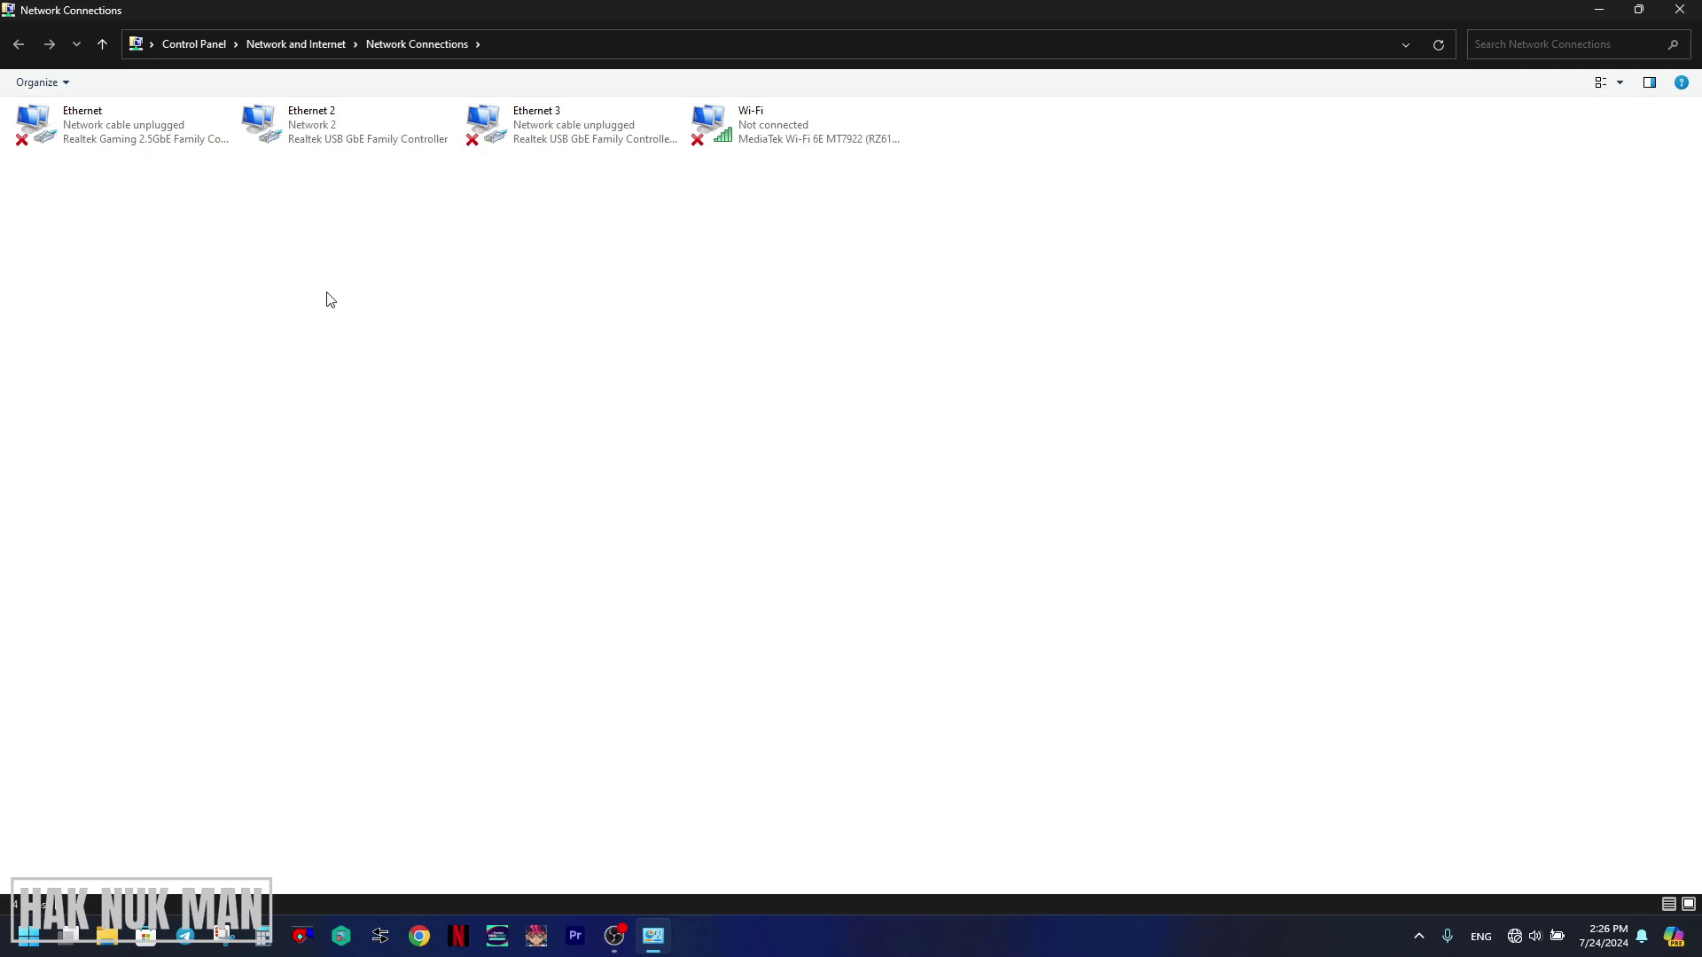
# Enable the disabled Ethernet 2 adapter from its context menu
pyautogui.click(277, 131)
pyautogui.rightClick(321, 138)
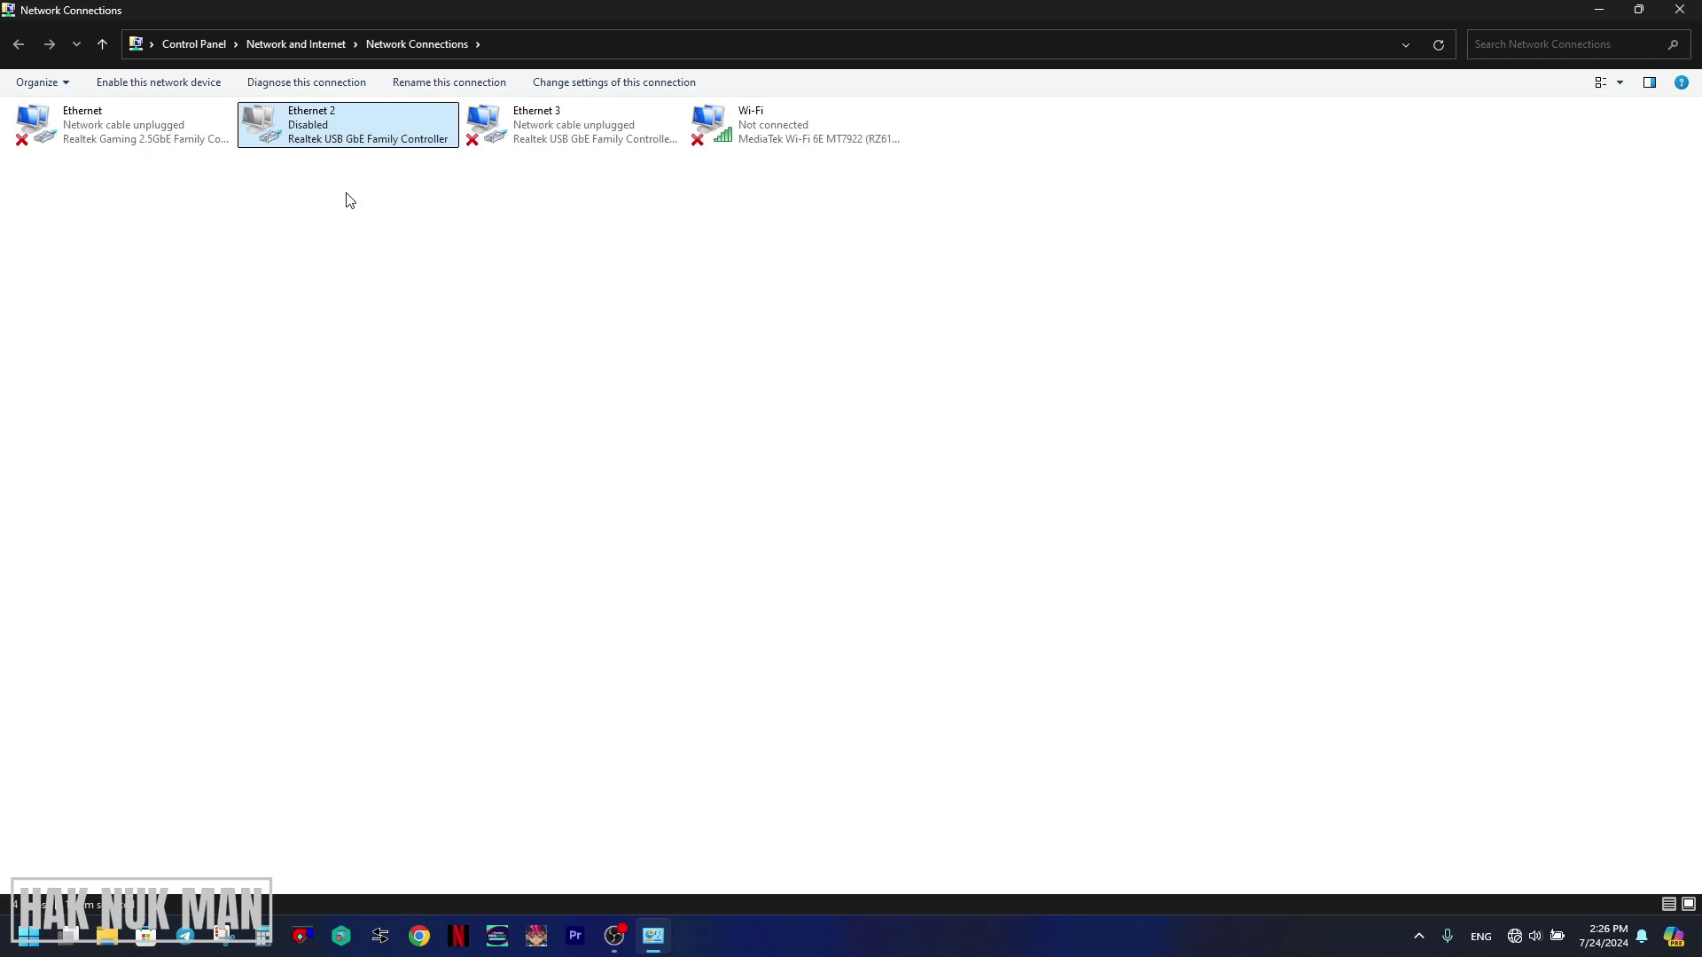
pyautogui.rightClick(308, 133)
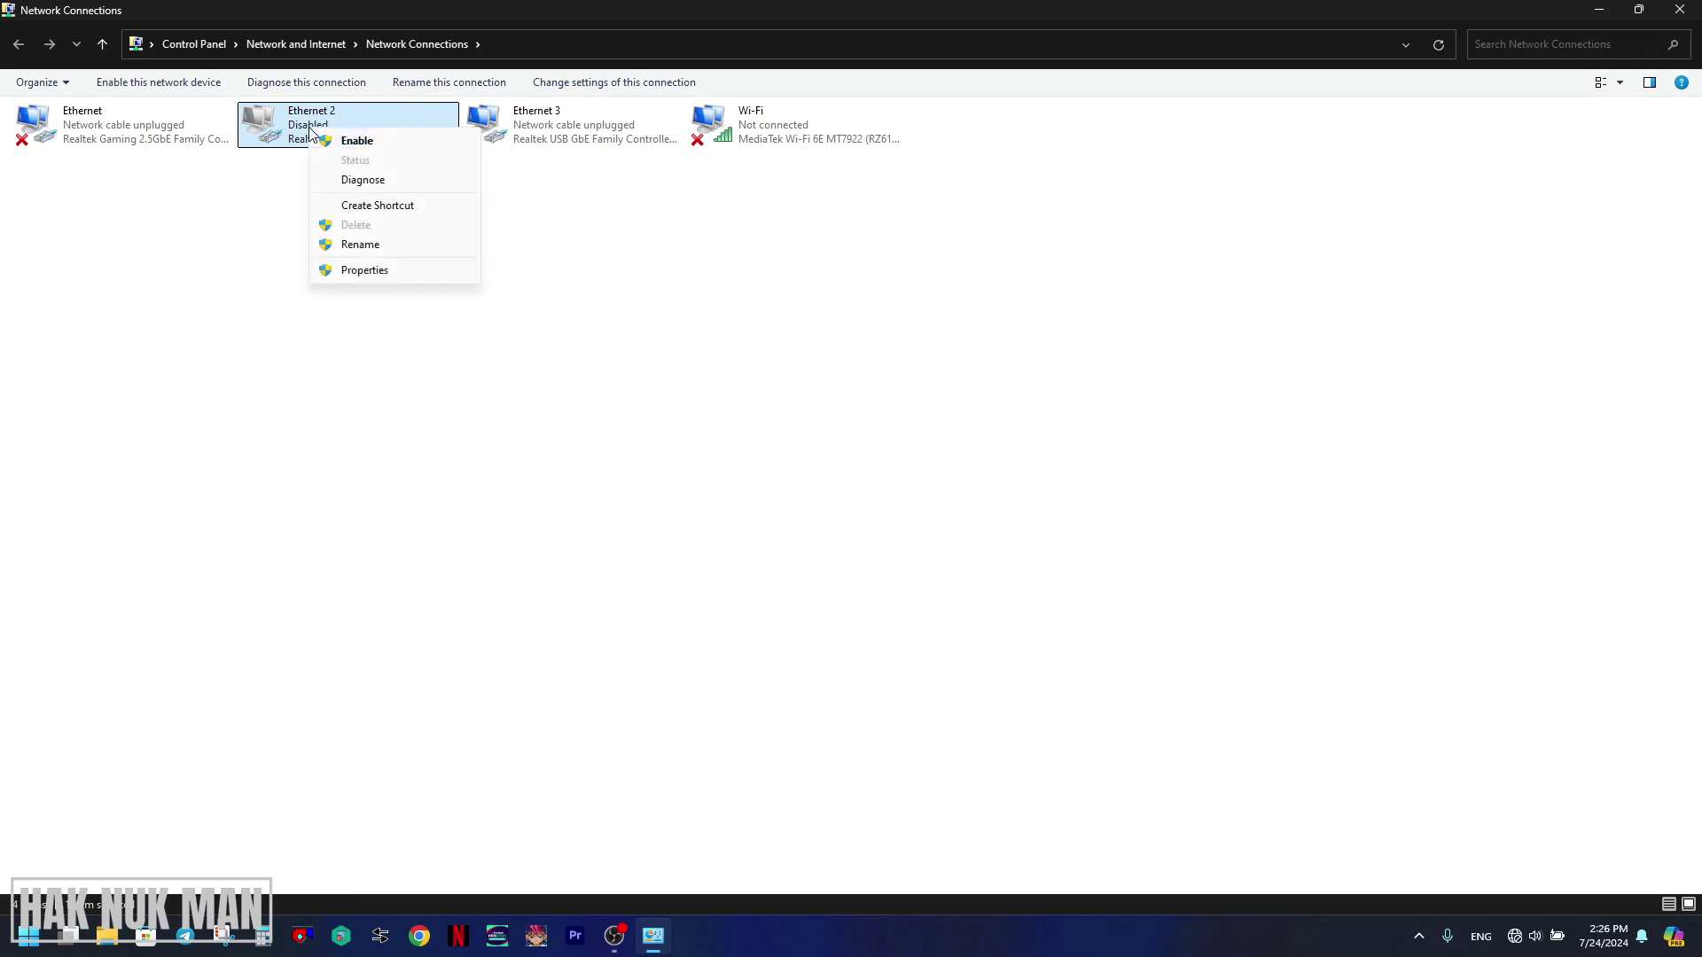
pyautogui.click(358, 141)
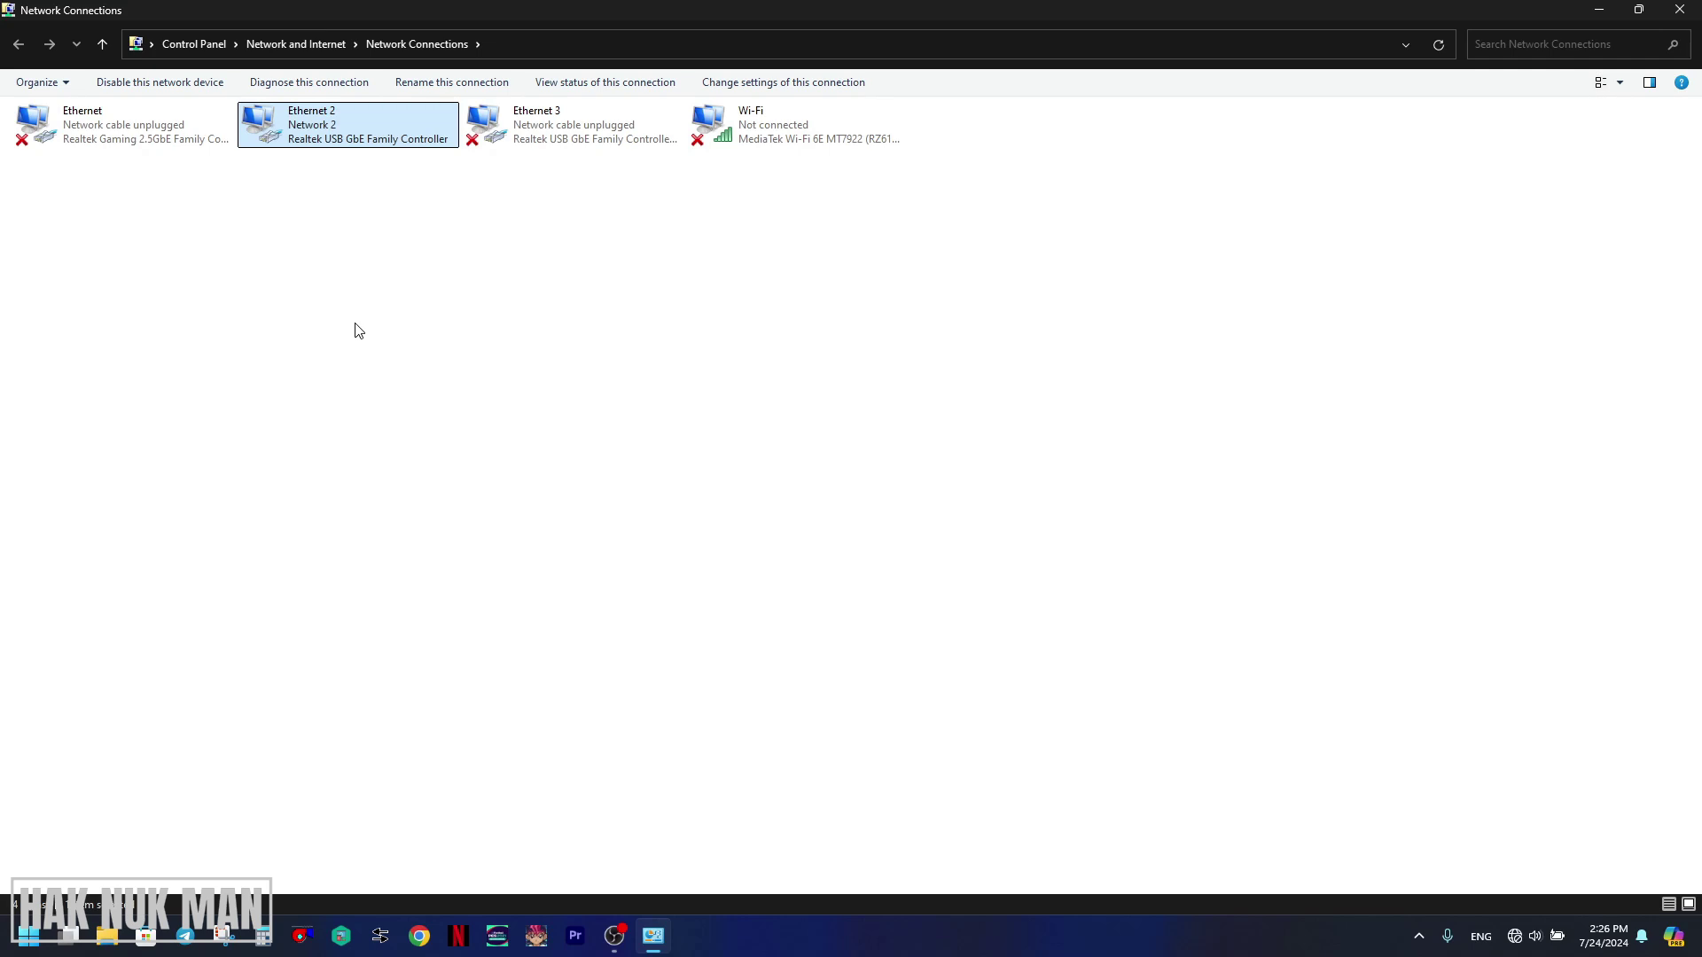
pyautogui.rightClick(361, 139)
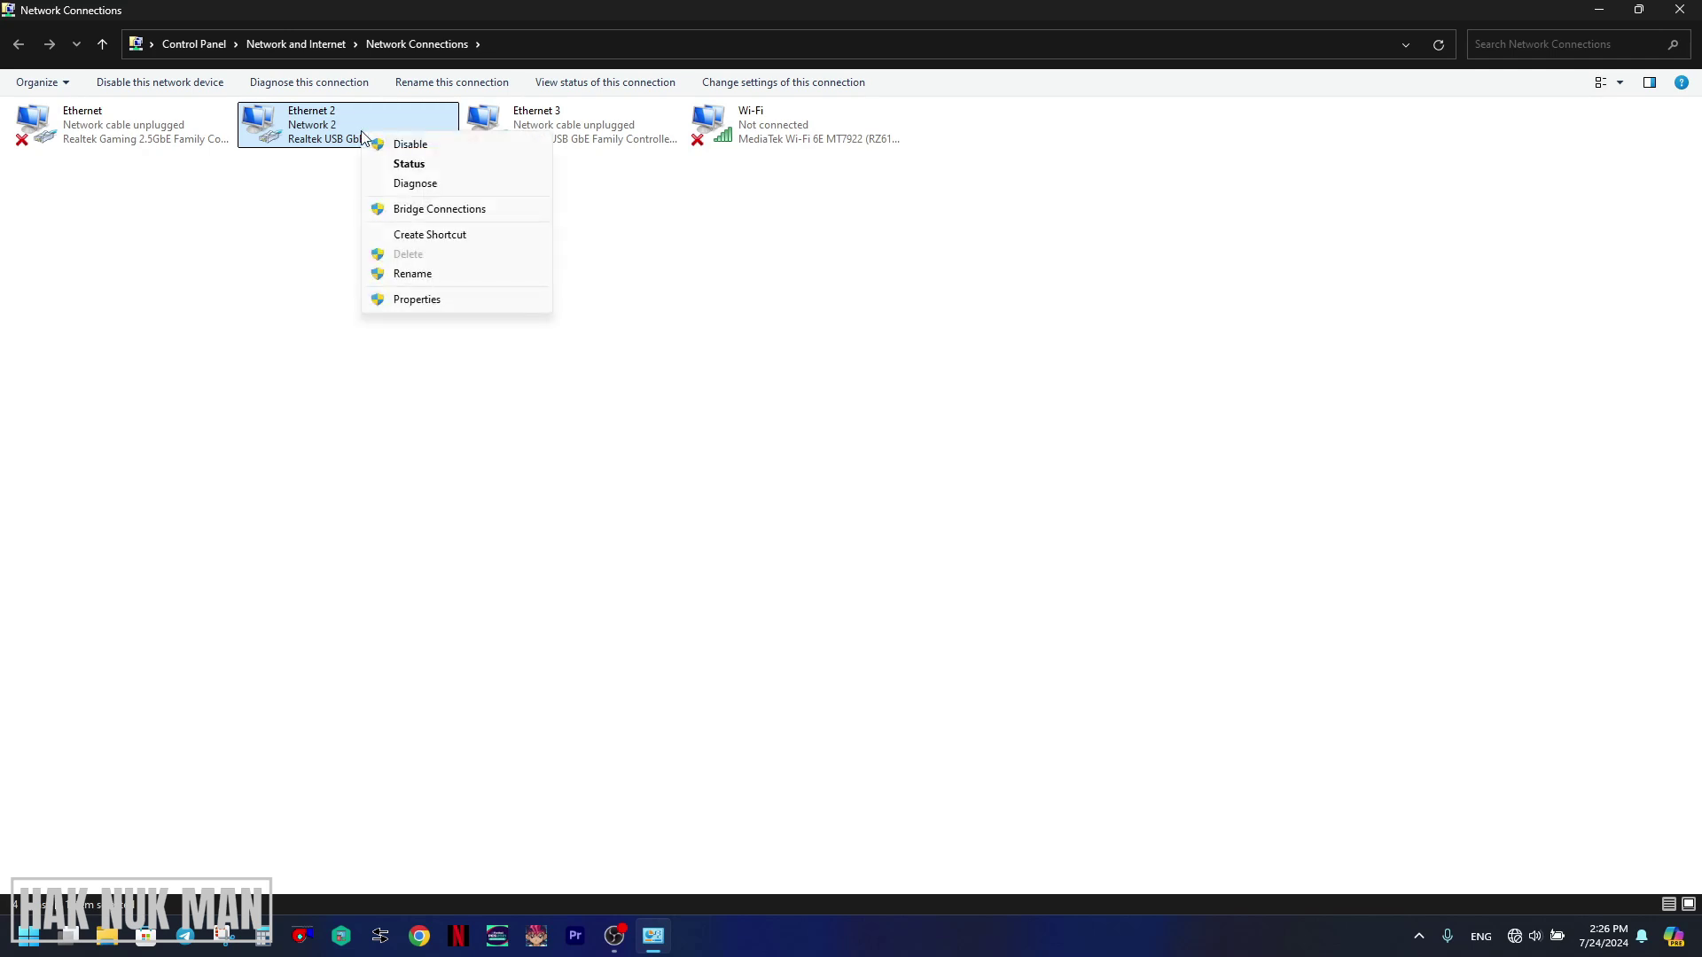
pyautogui.click(438, 170)
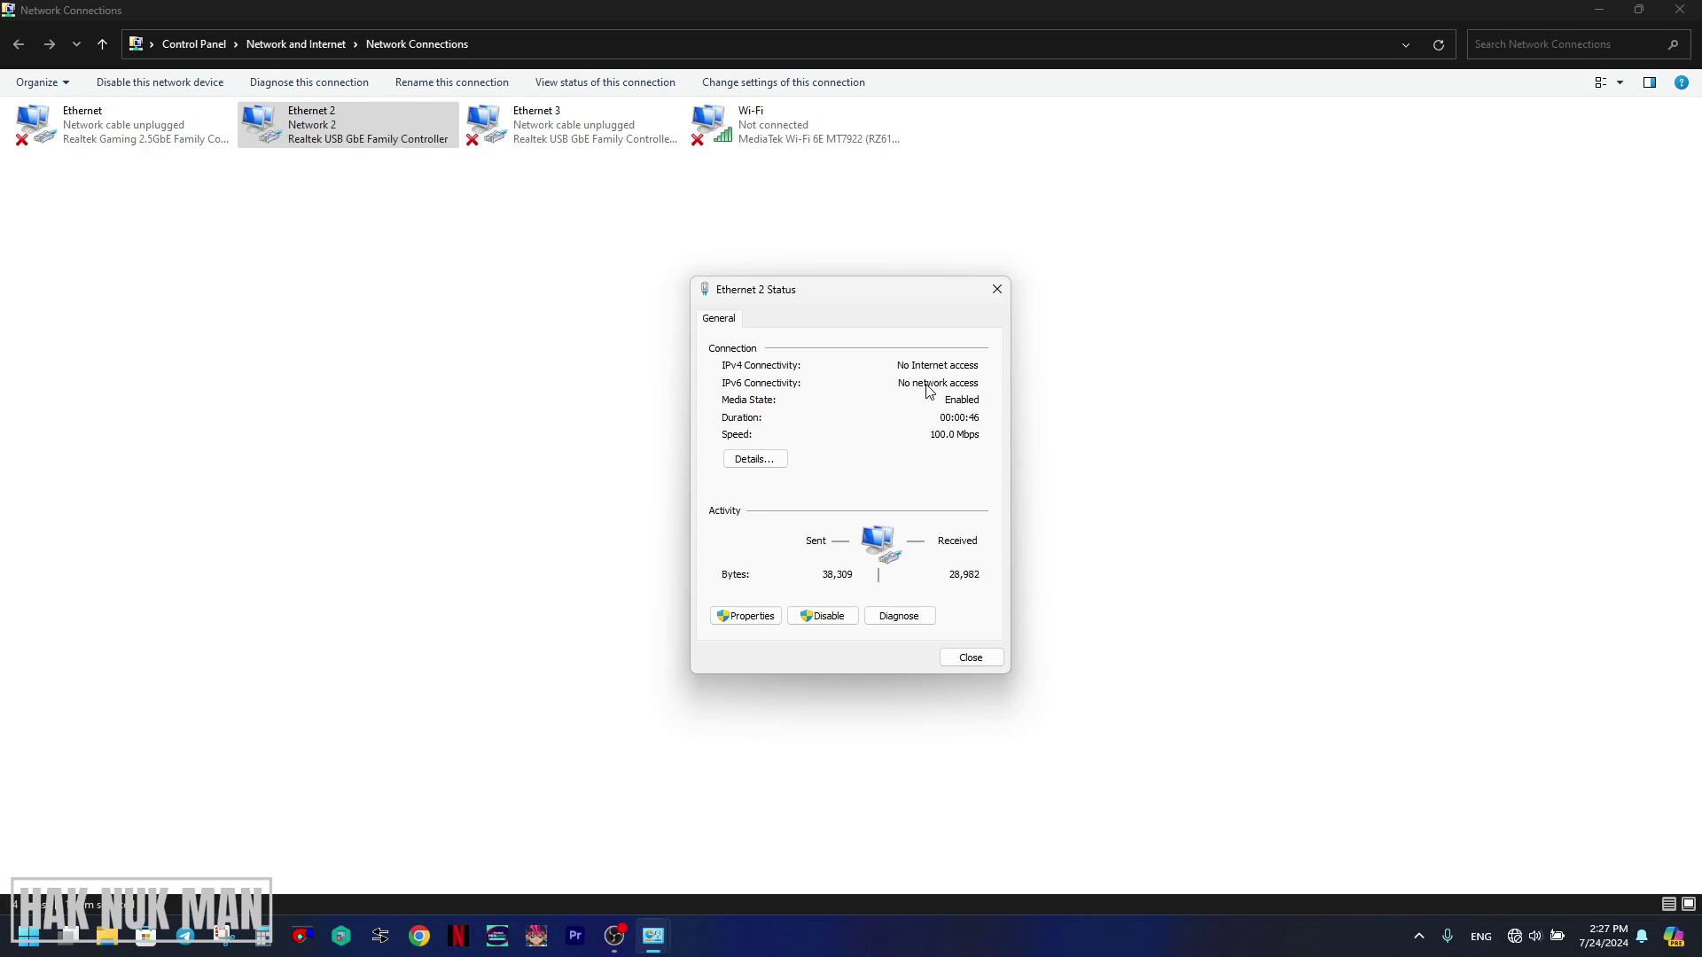
pyautogui.click(965, 661)
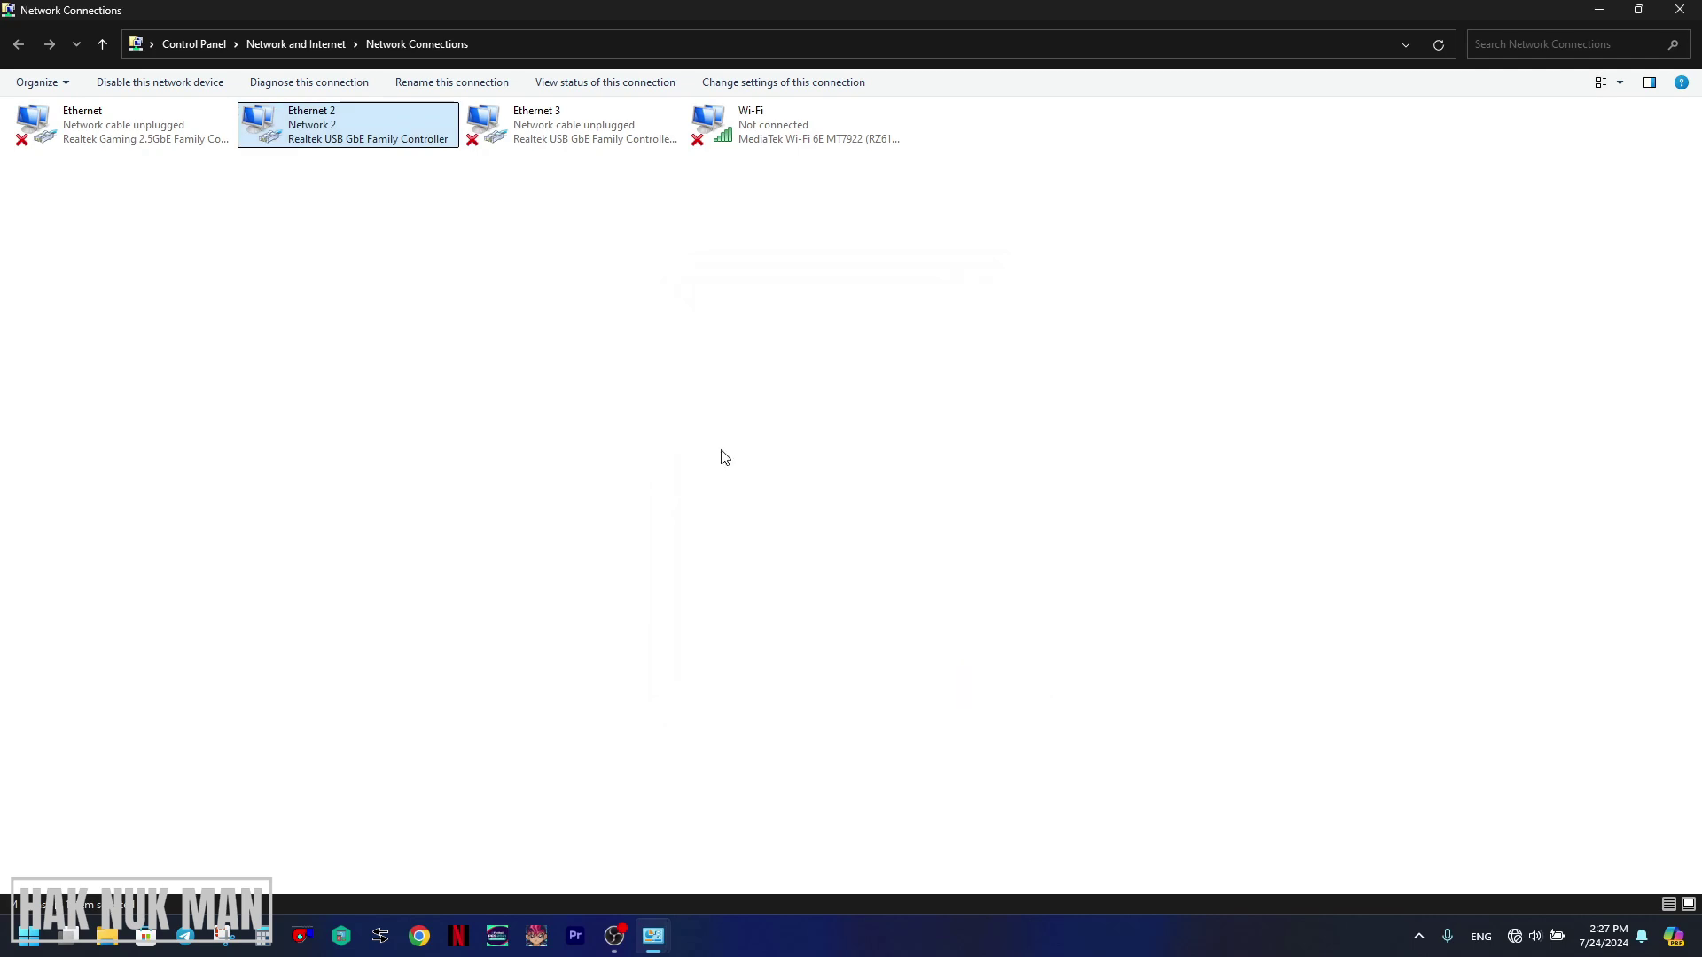
# Diagnose Ethernet 2 and apply the 'Restart the Ethernet network adapter' fix
pyautogui.rightClick(356, 151)
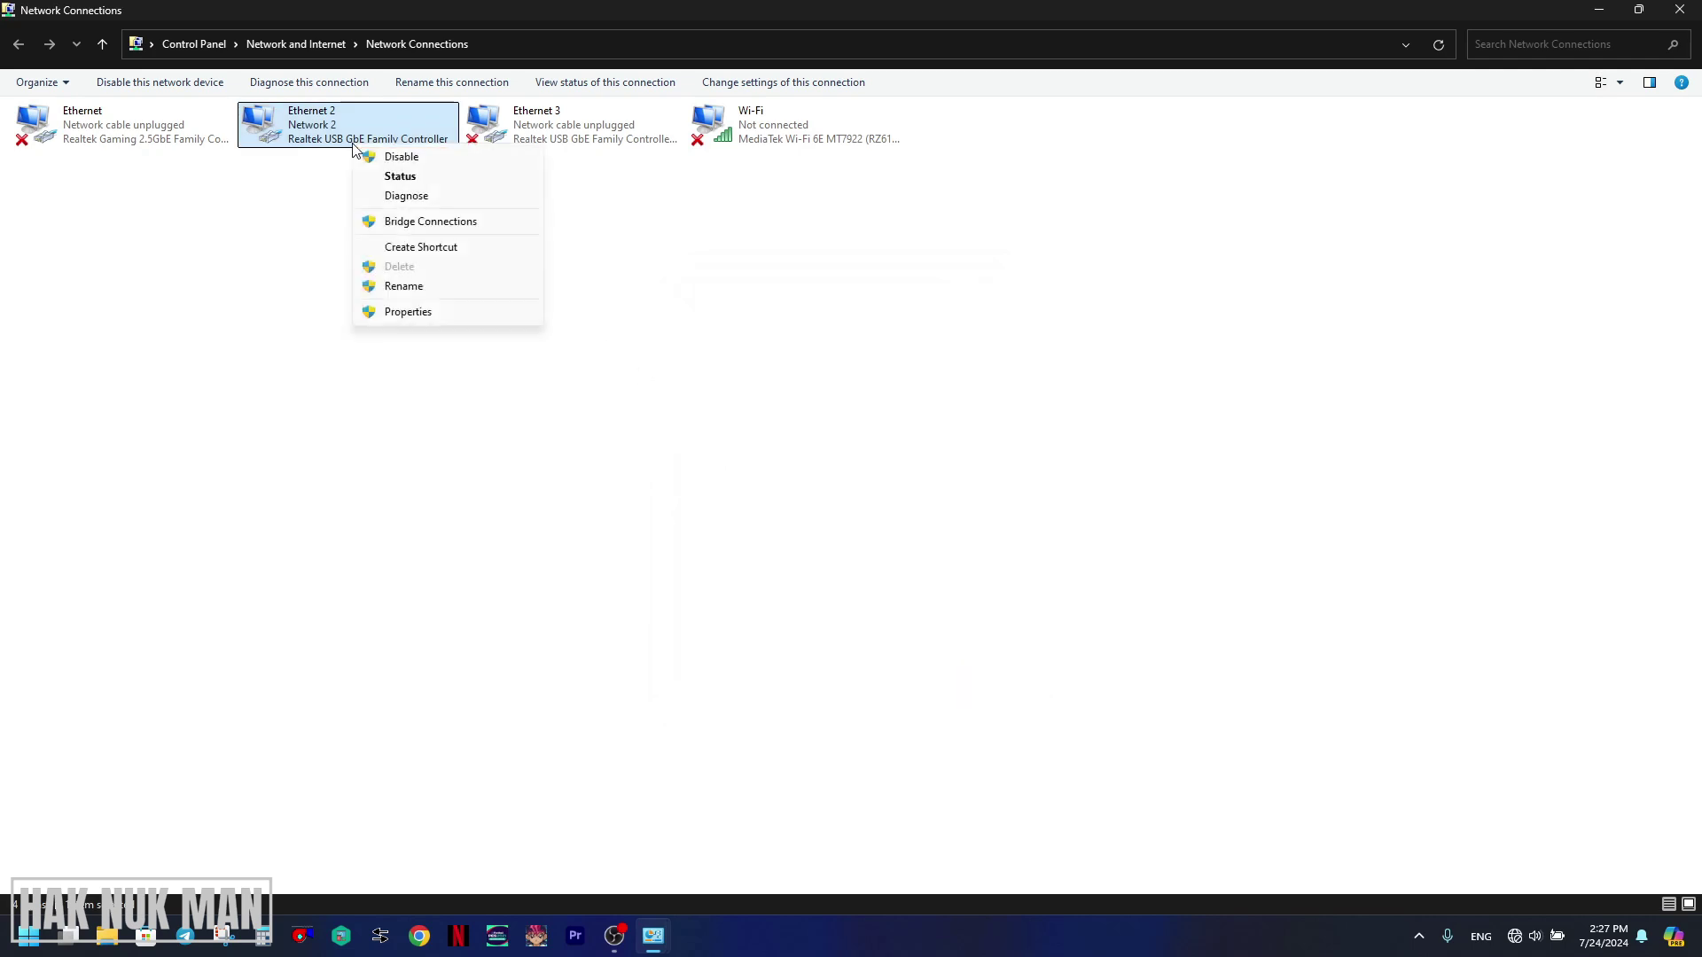
pyautogui.click(412, 197)
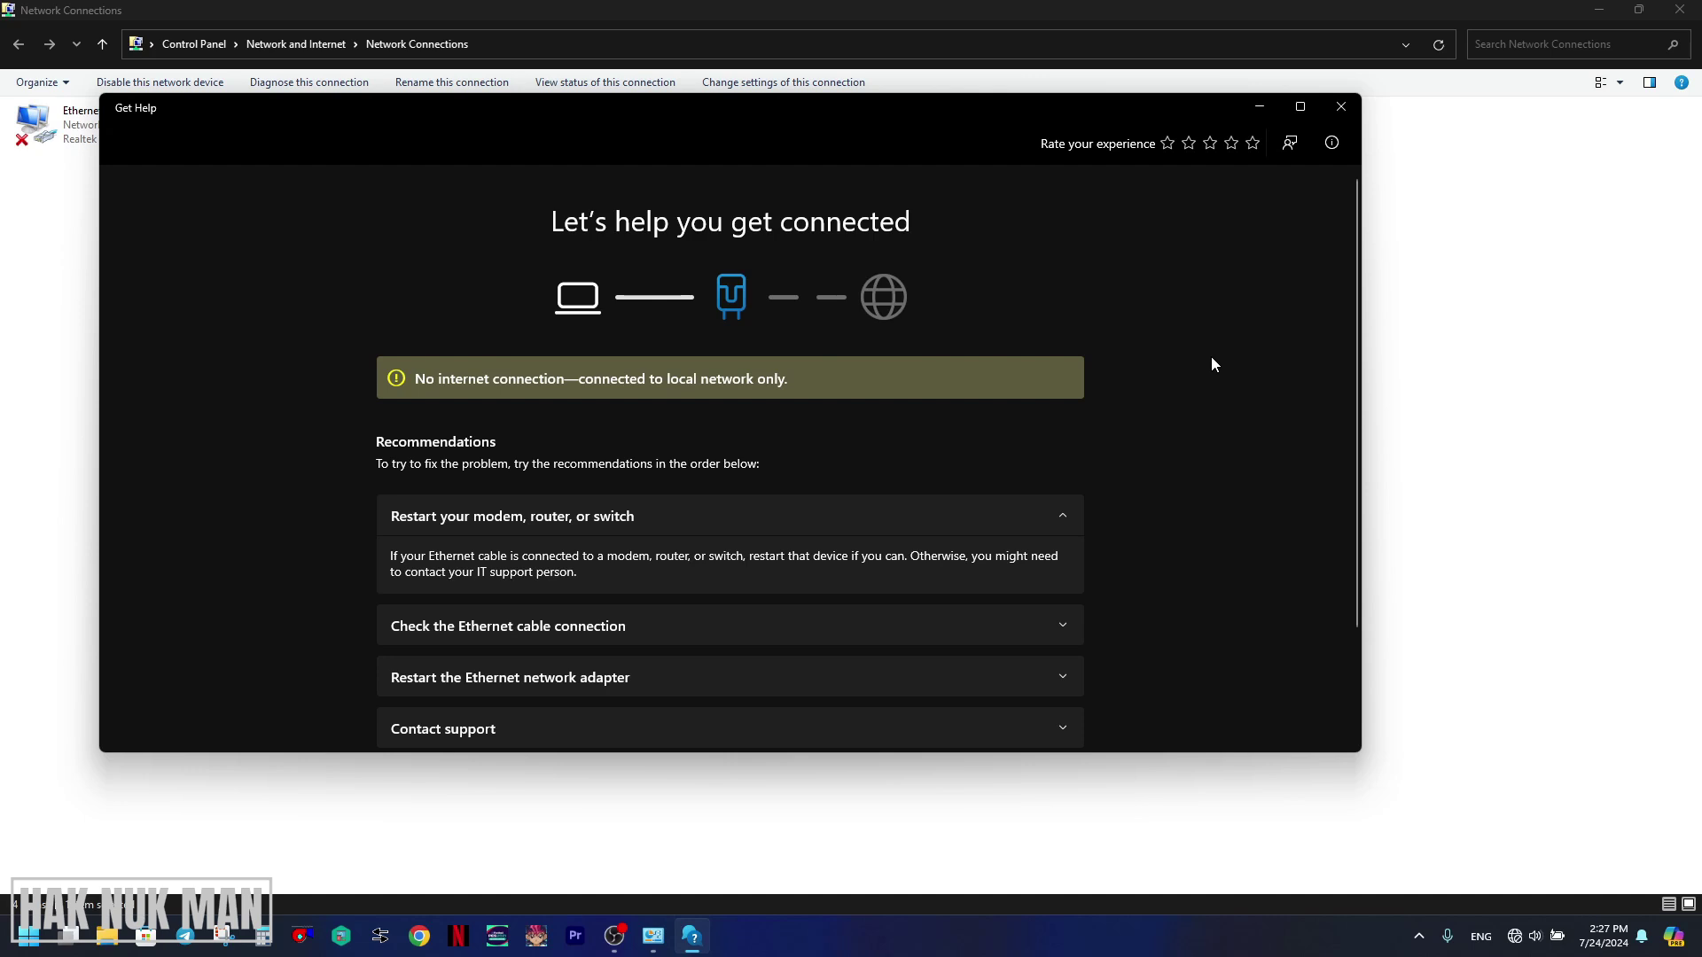
pyautogui.scroll(-2, 1177, 386)
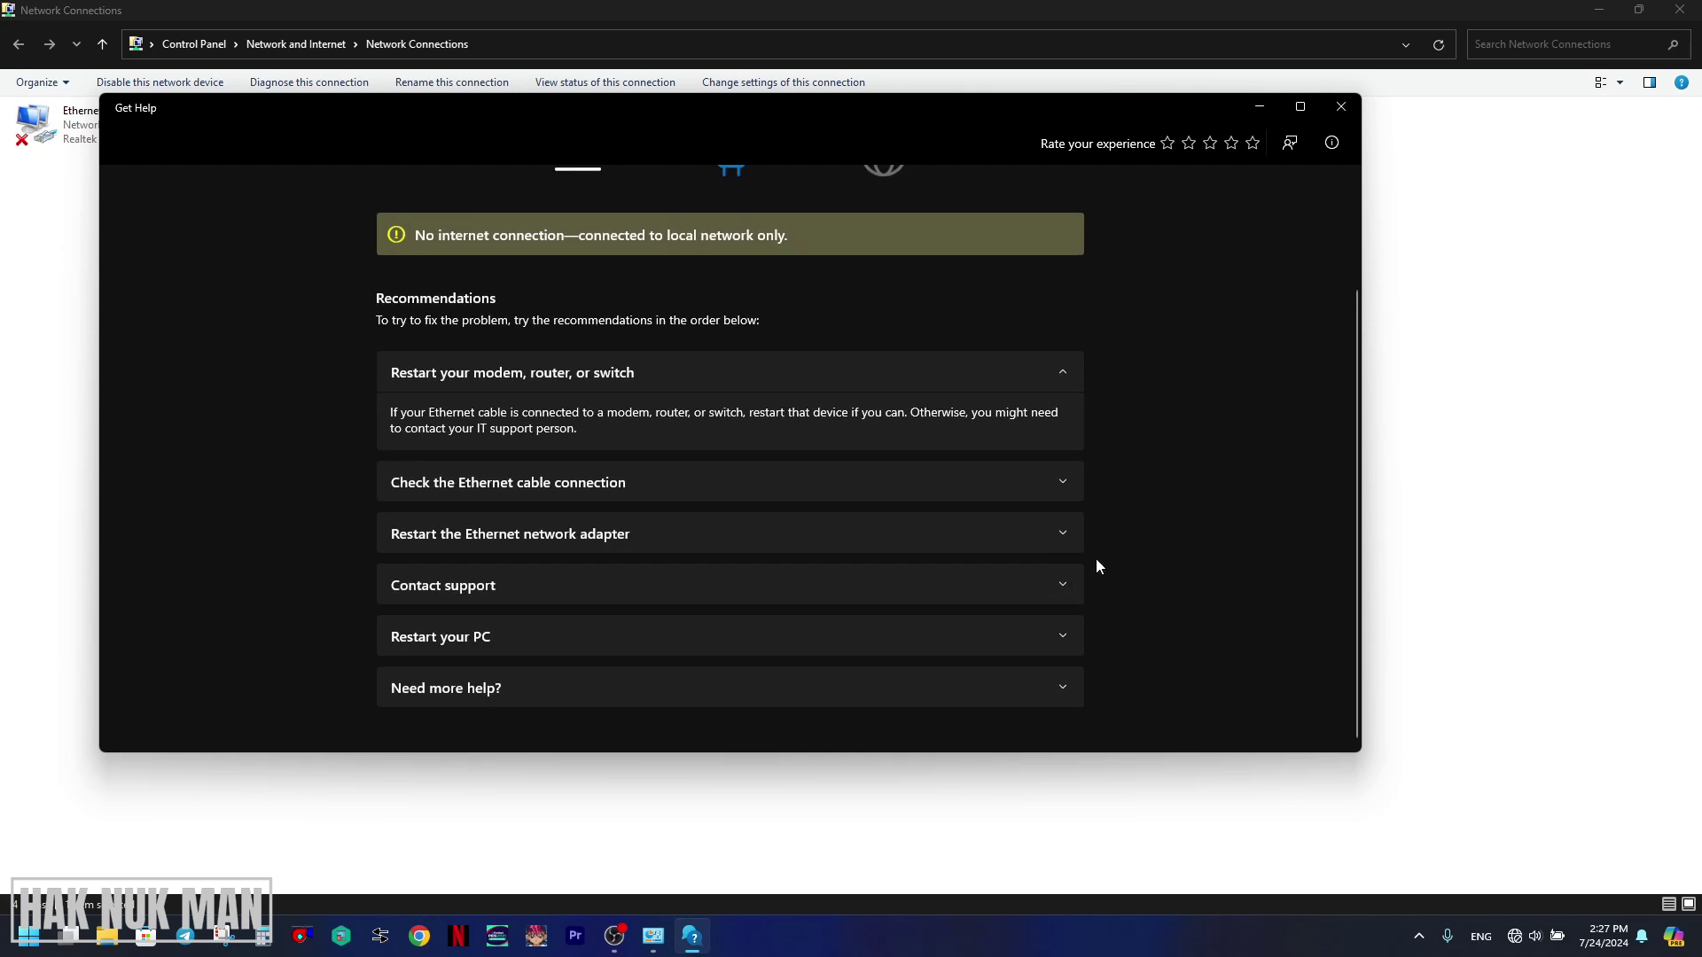
pyautogui.scroll(2, 1163, 510)
pyautogui.scroll(-2, 1218, 487)
pyautogui.click(1063, 536)
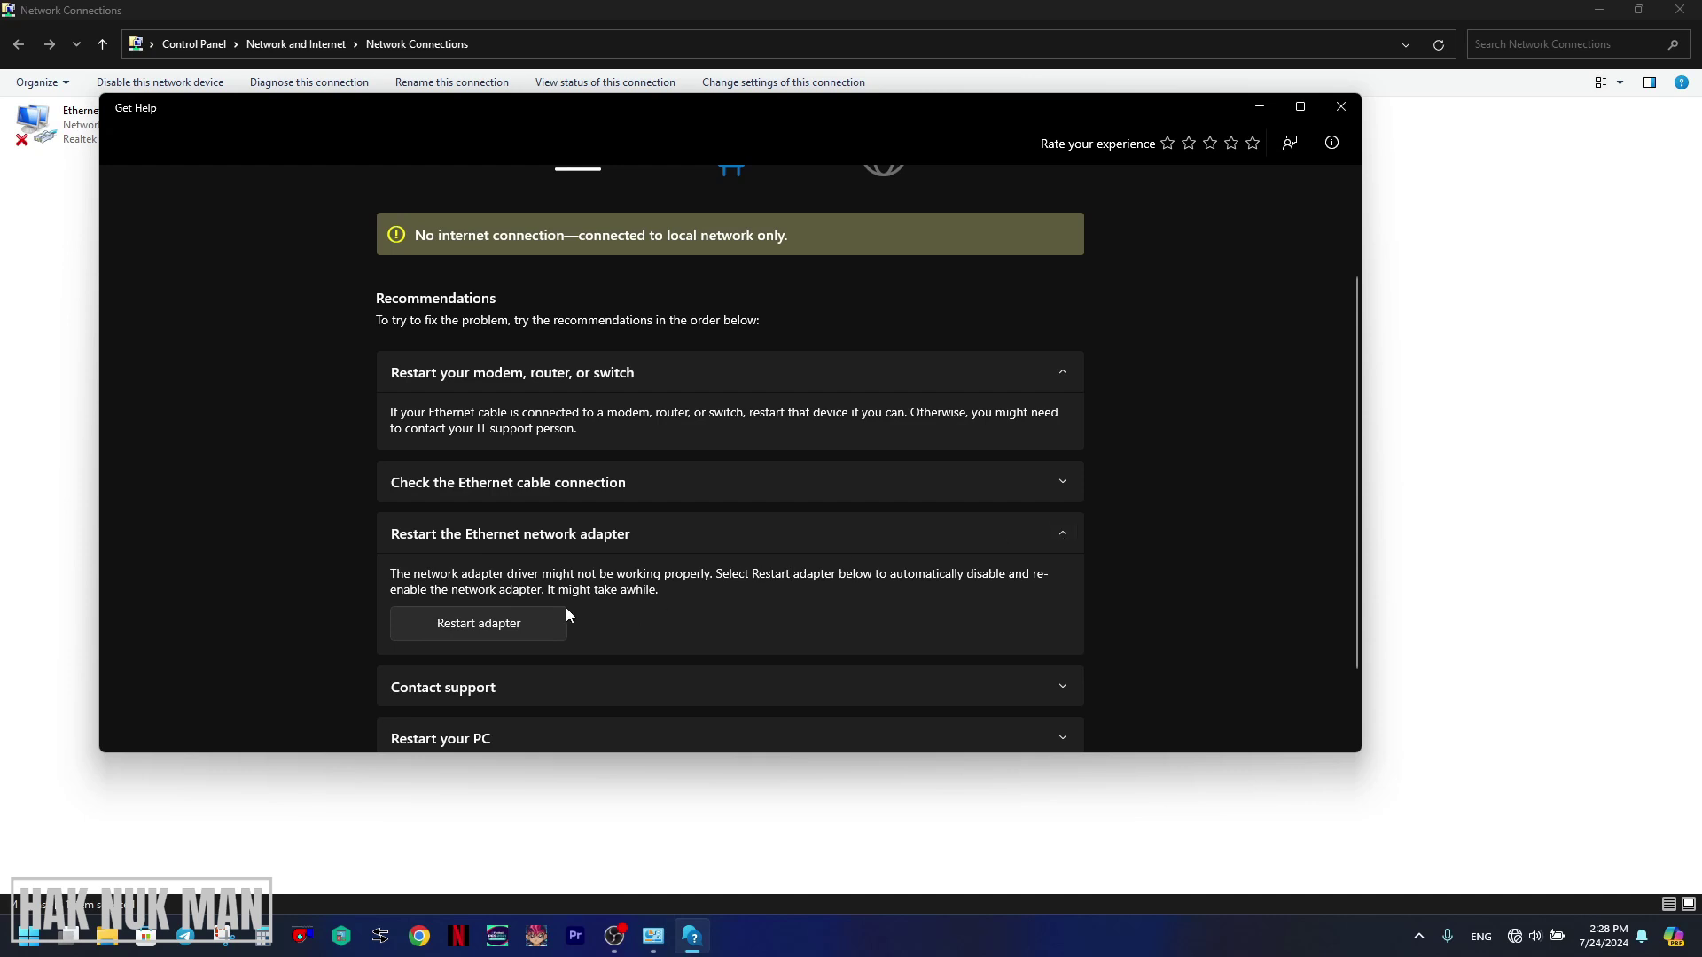
pyautogui.click(516, 629)
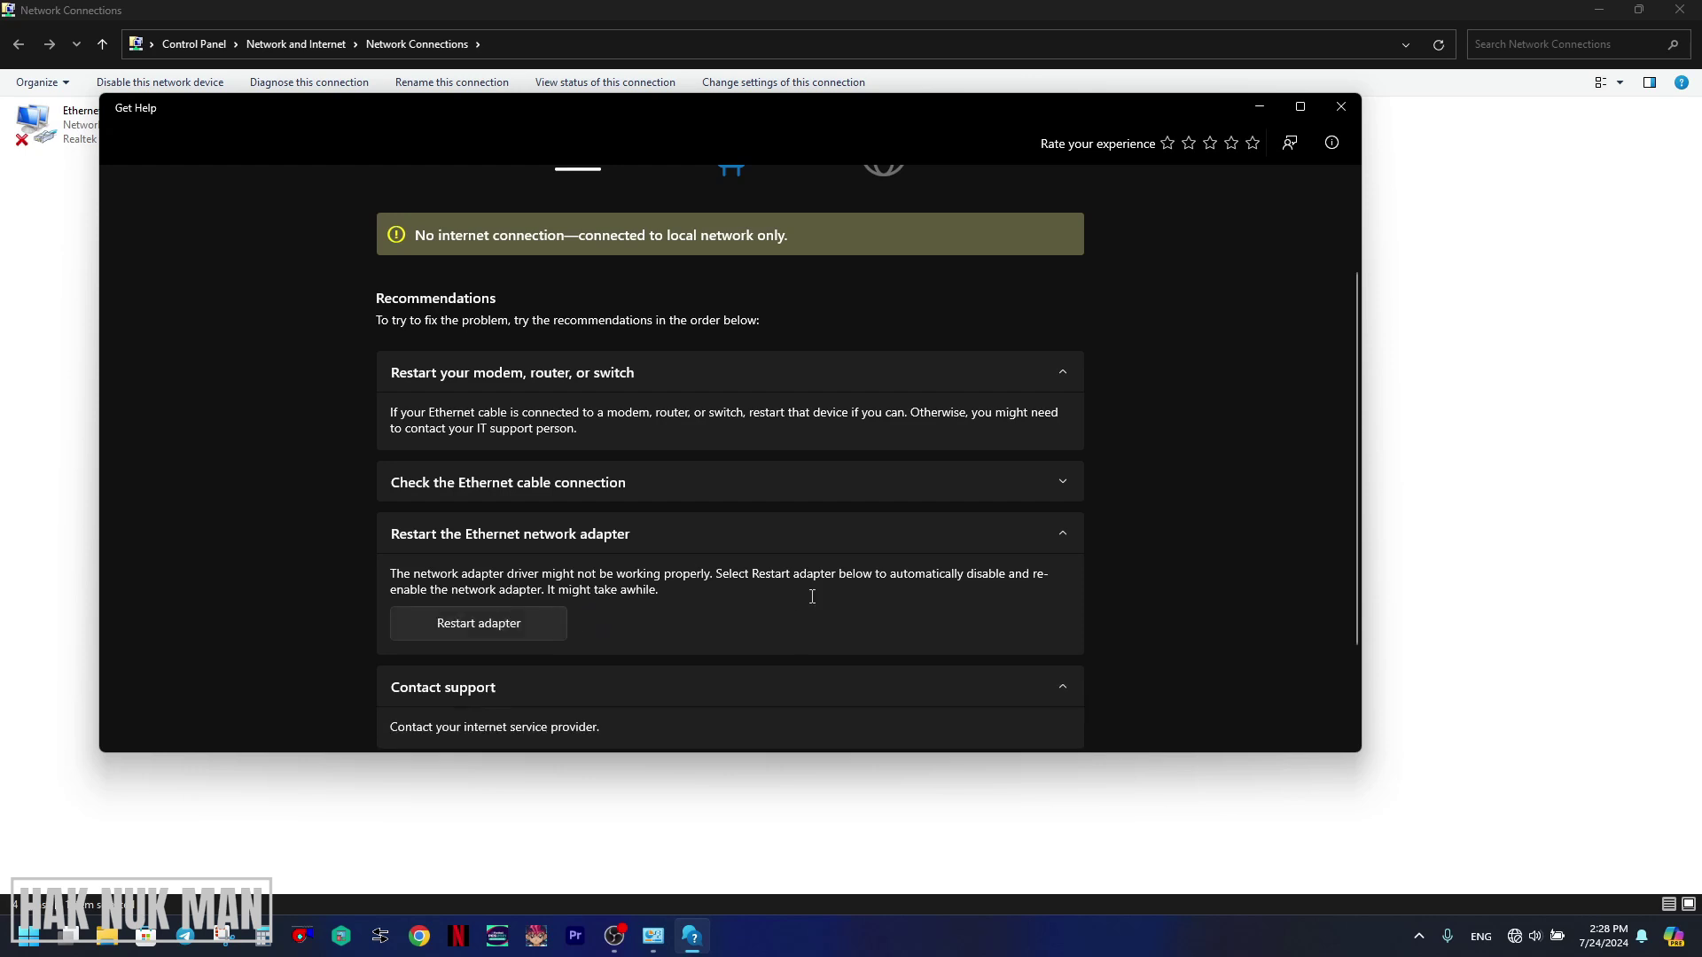
pyautogui.scroll(2, 1136, 509)
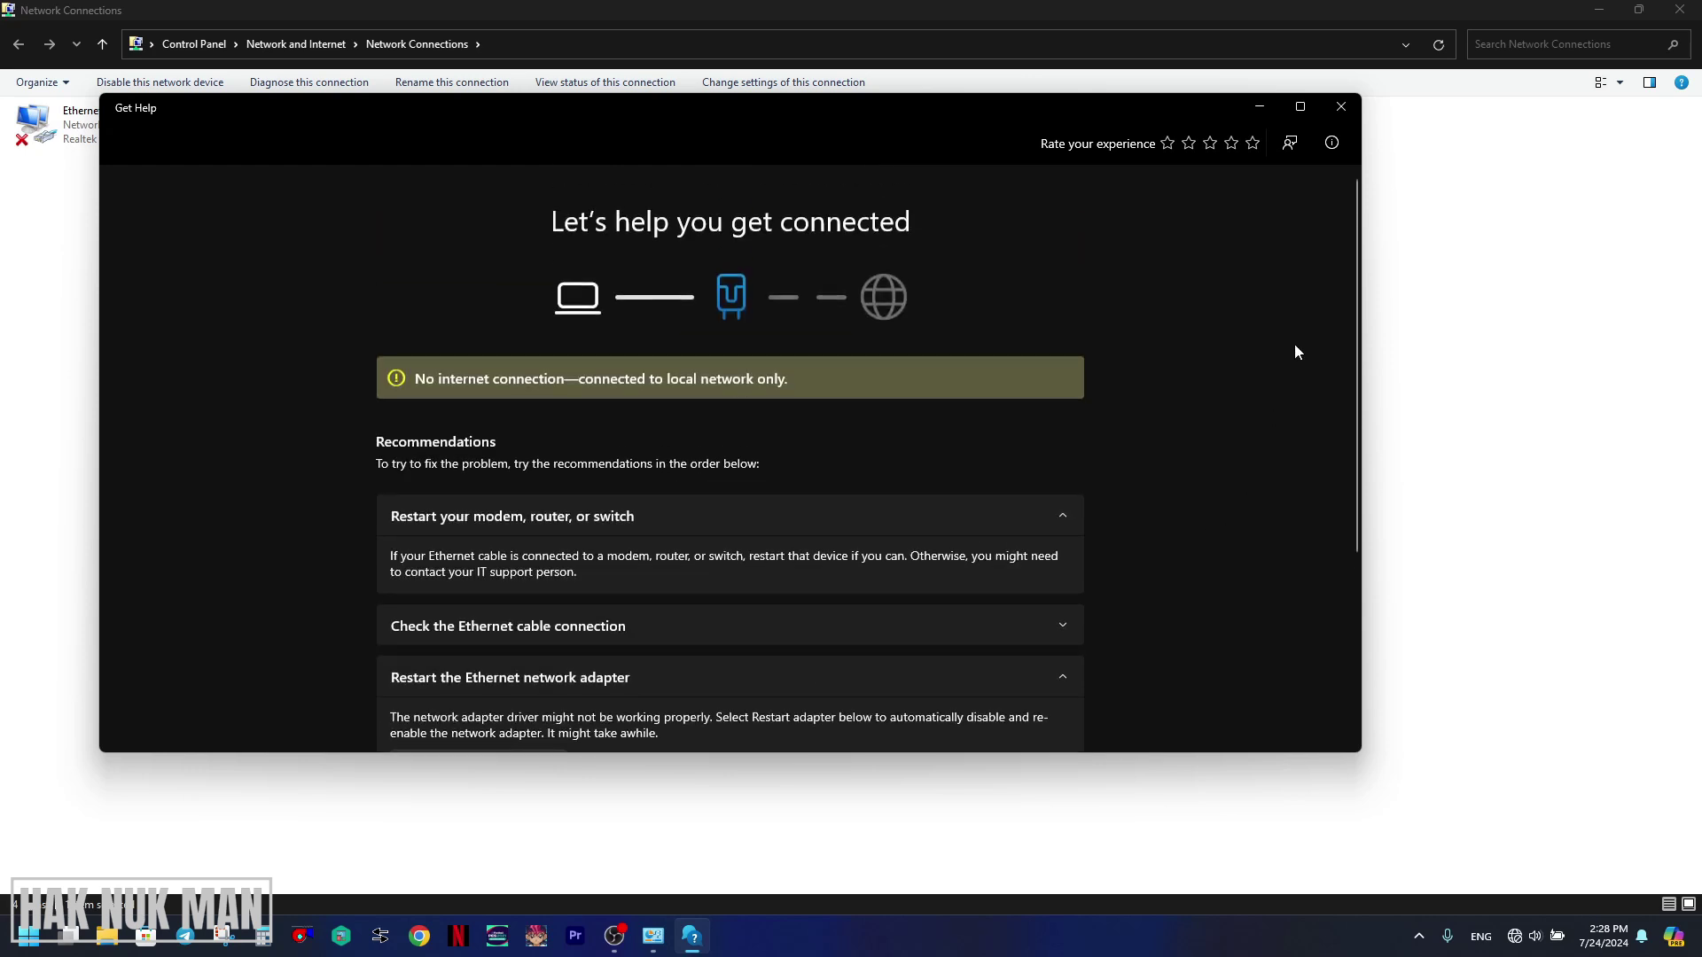
# Close Get Help, rediagnose Ethernet 2, then close Get Help and Network Connections
pyautogui.click(1341, 108)
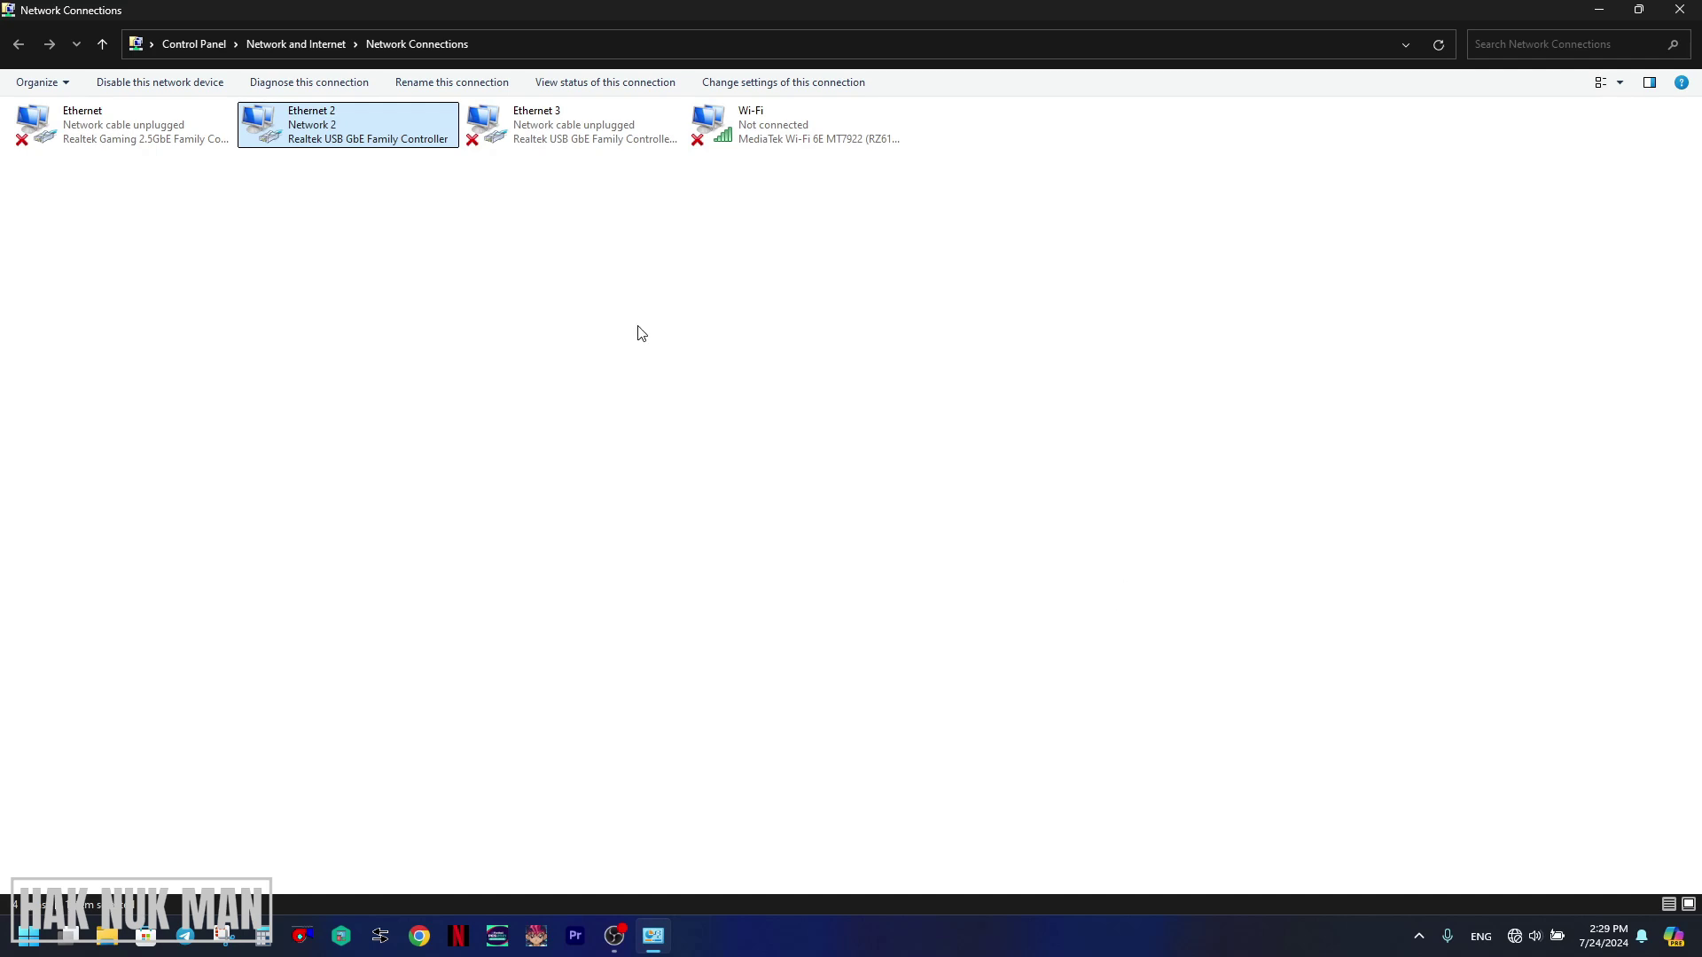
pyautogui.rightClick(367, 131)
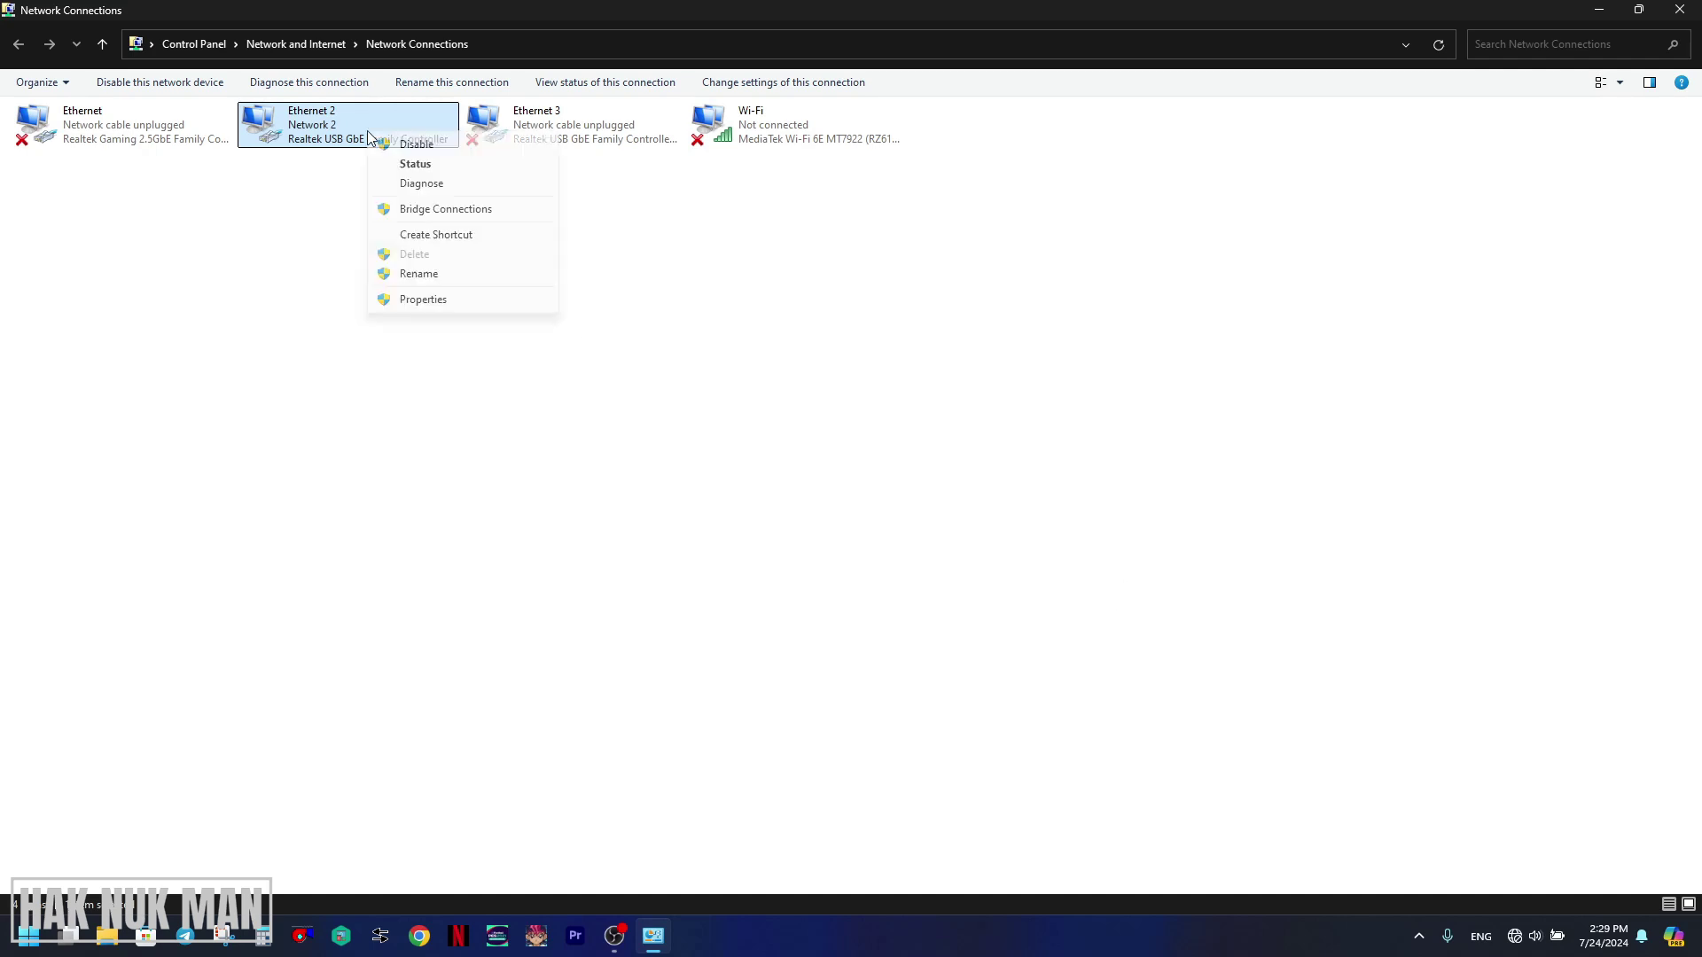
pyautogui.click(421, 187)
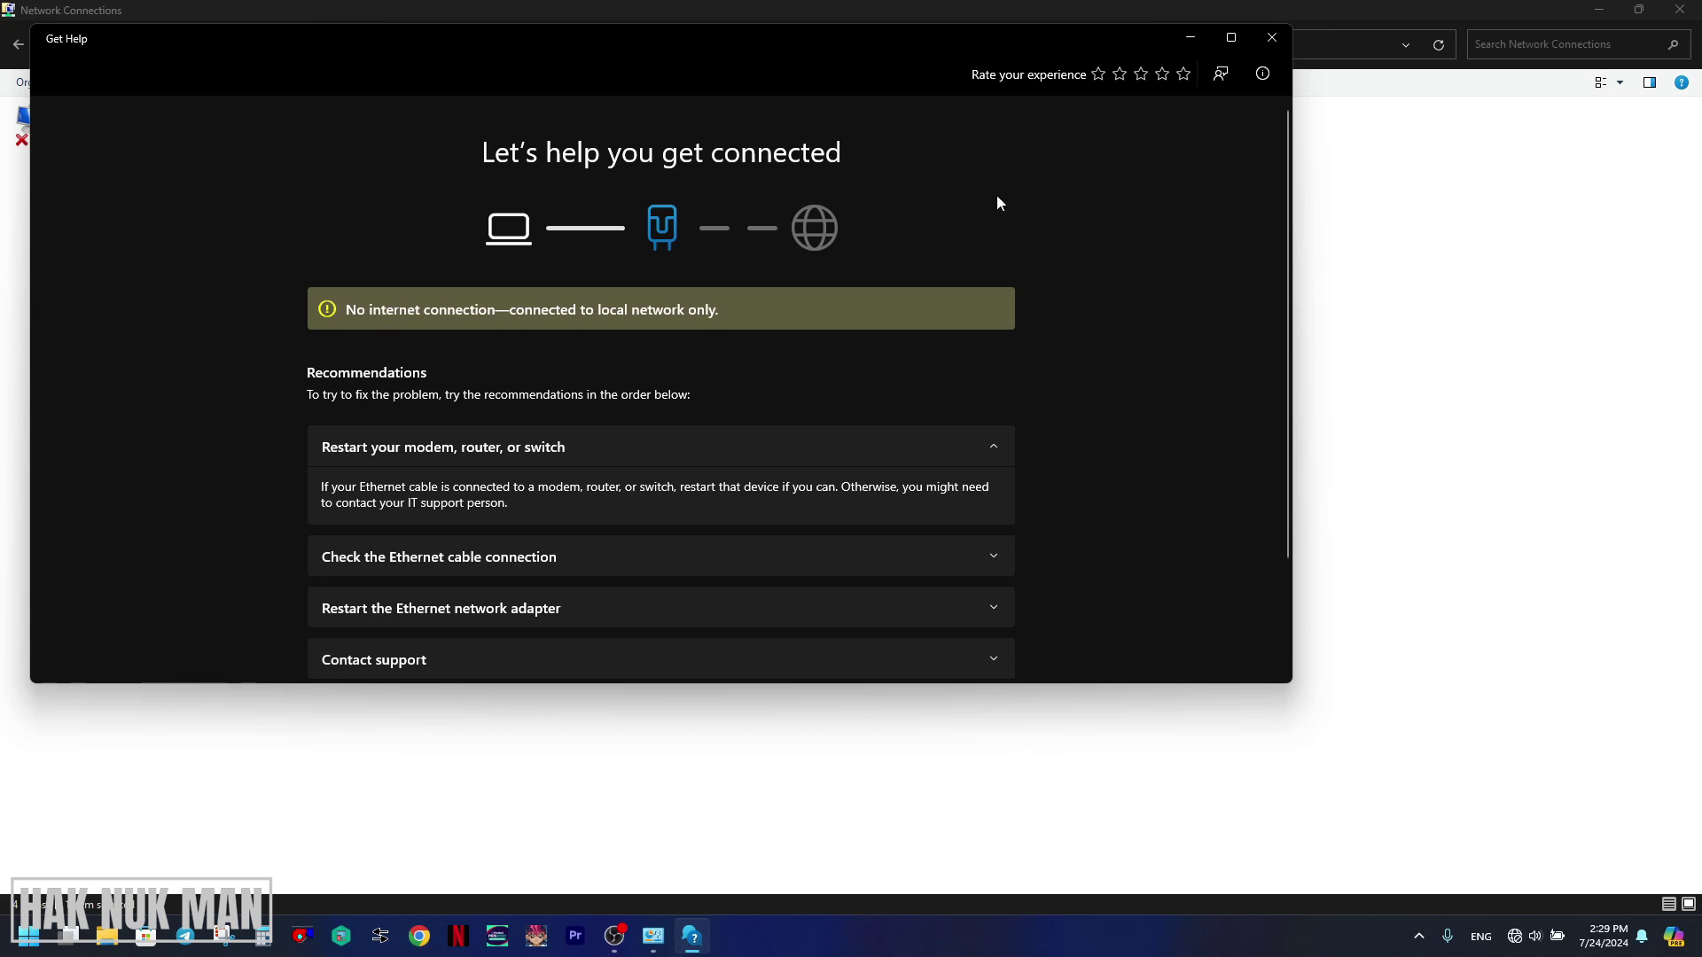
pyautogui.click(1278, 44)
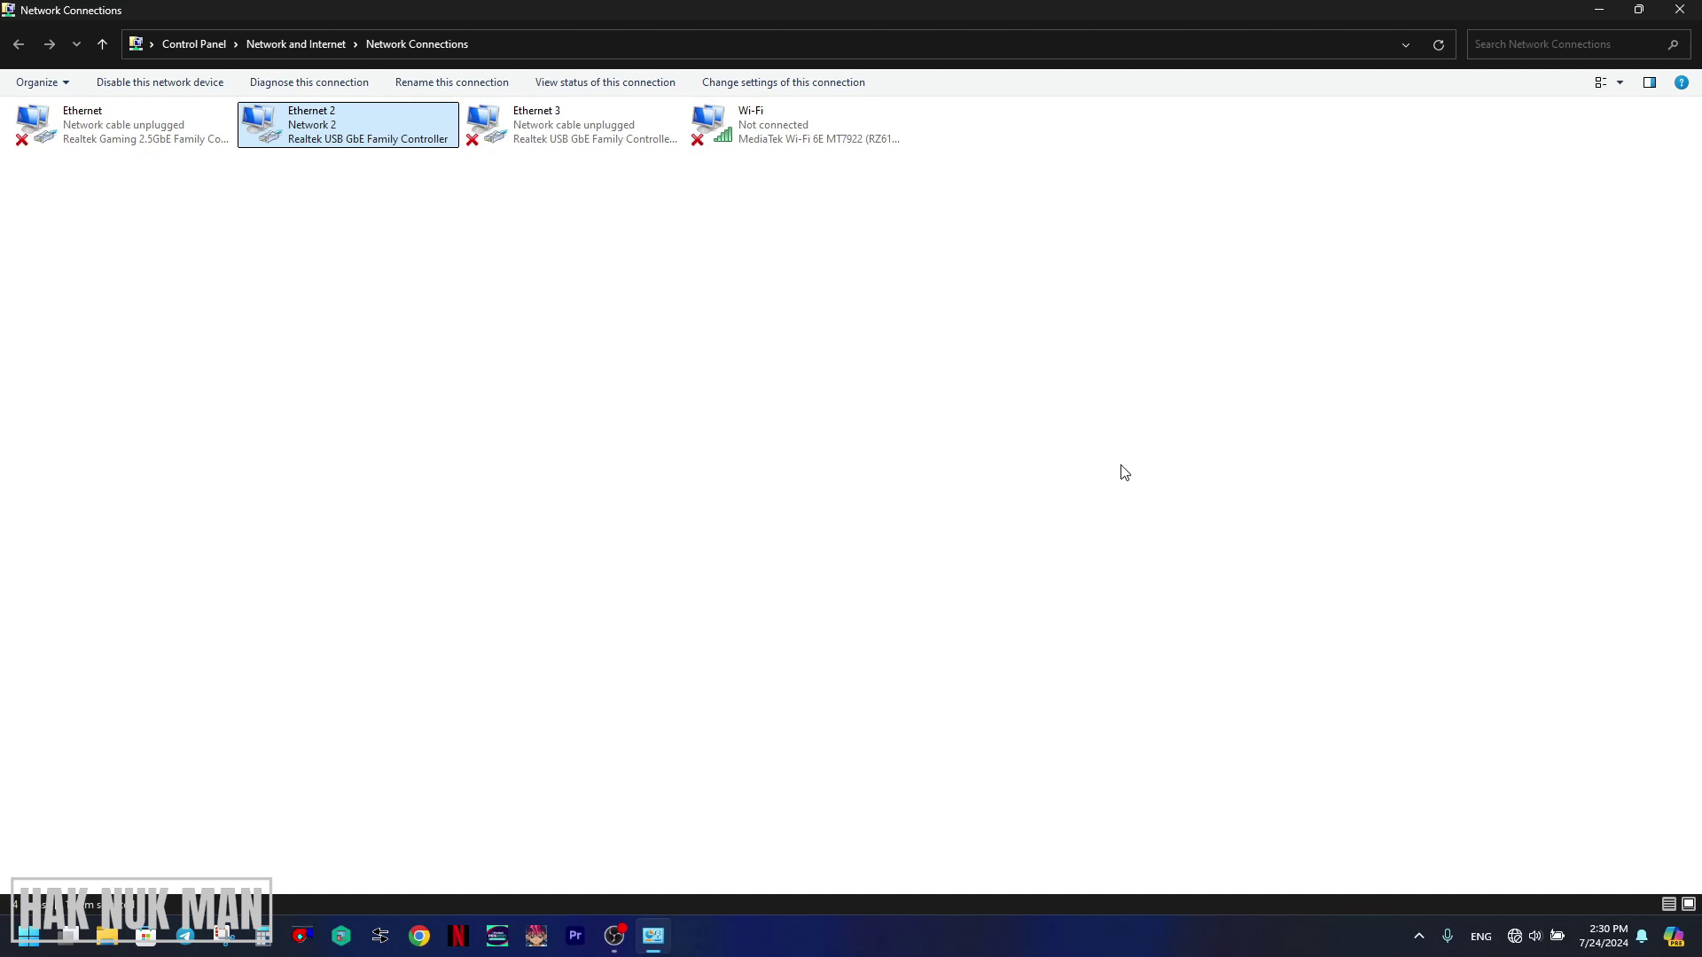
pyautogui.click(1686, 10)
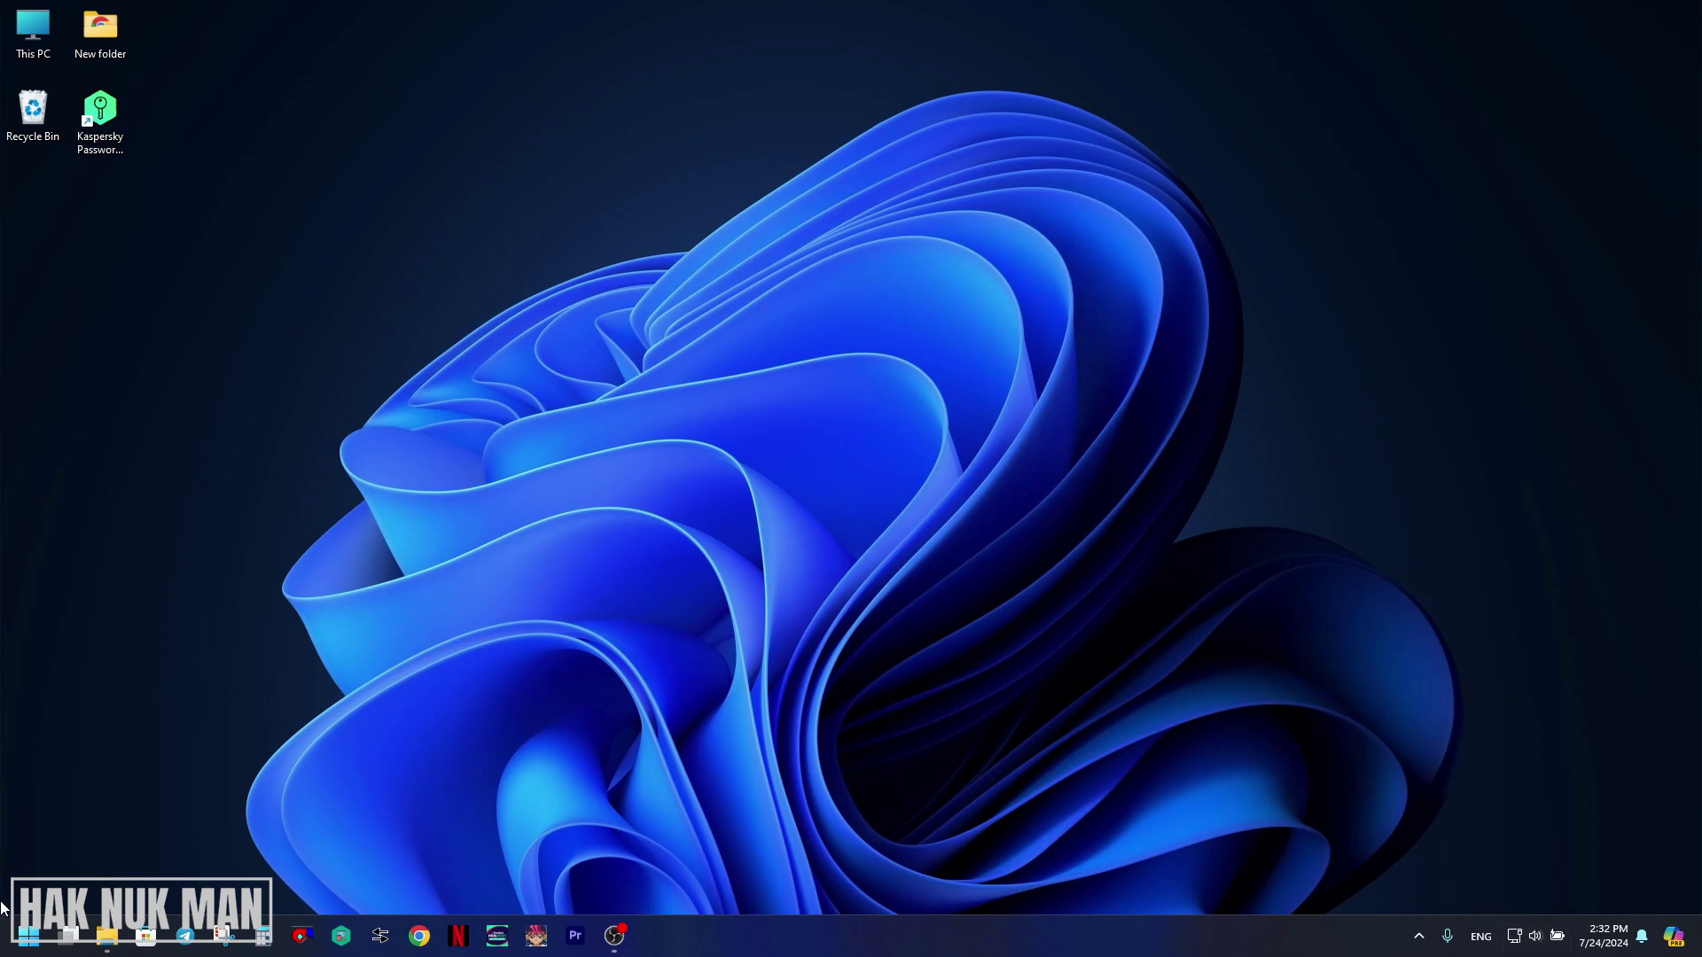
# Reopen Network Connections through the Start menu search
pyautogui.click(25, 941)
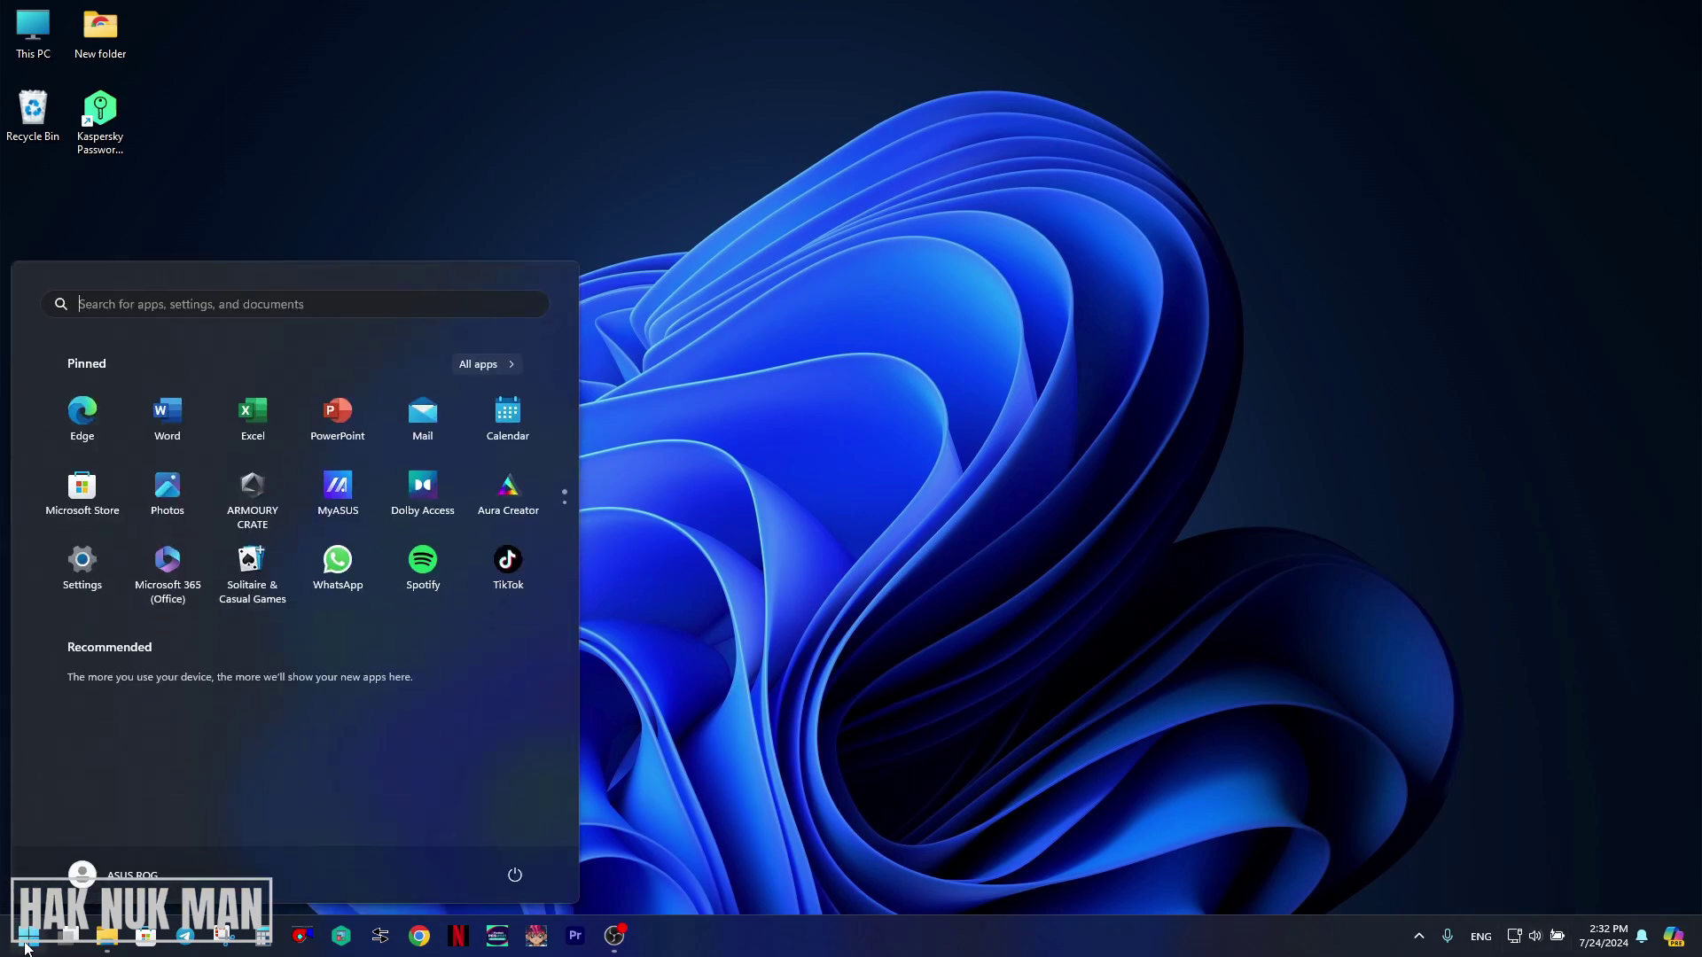
pyautogui.click(147, 305)
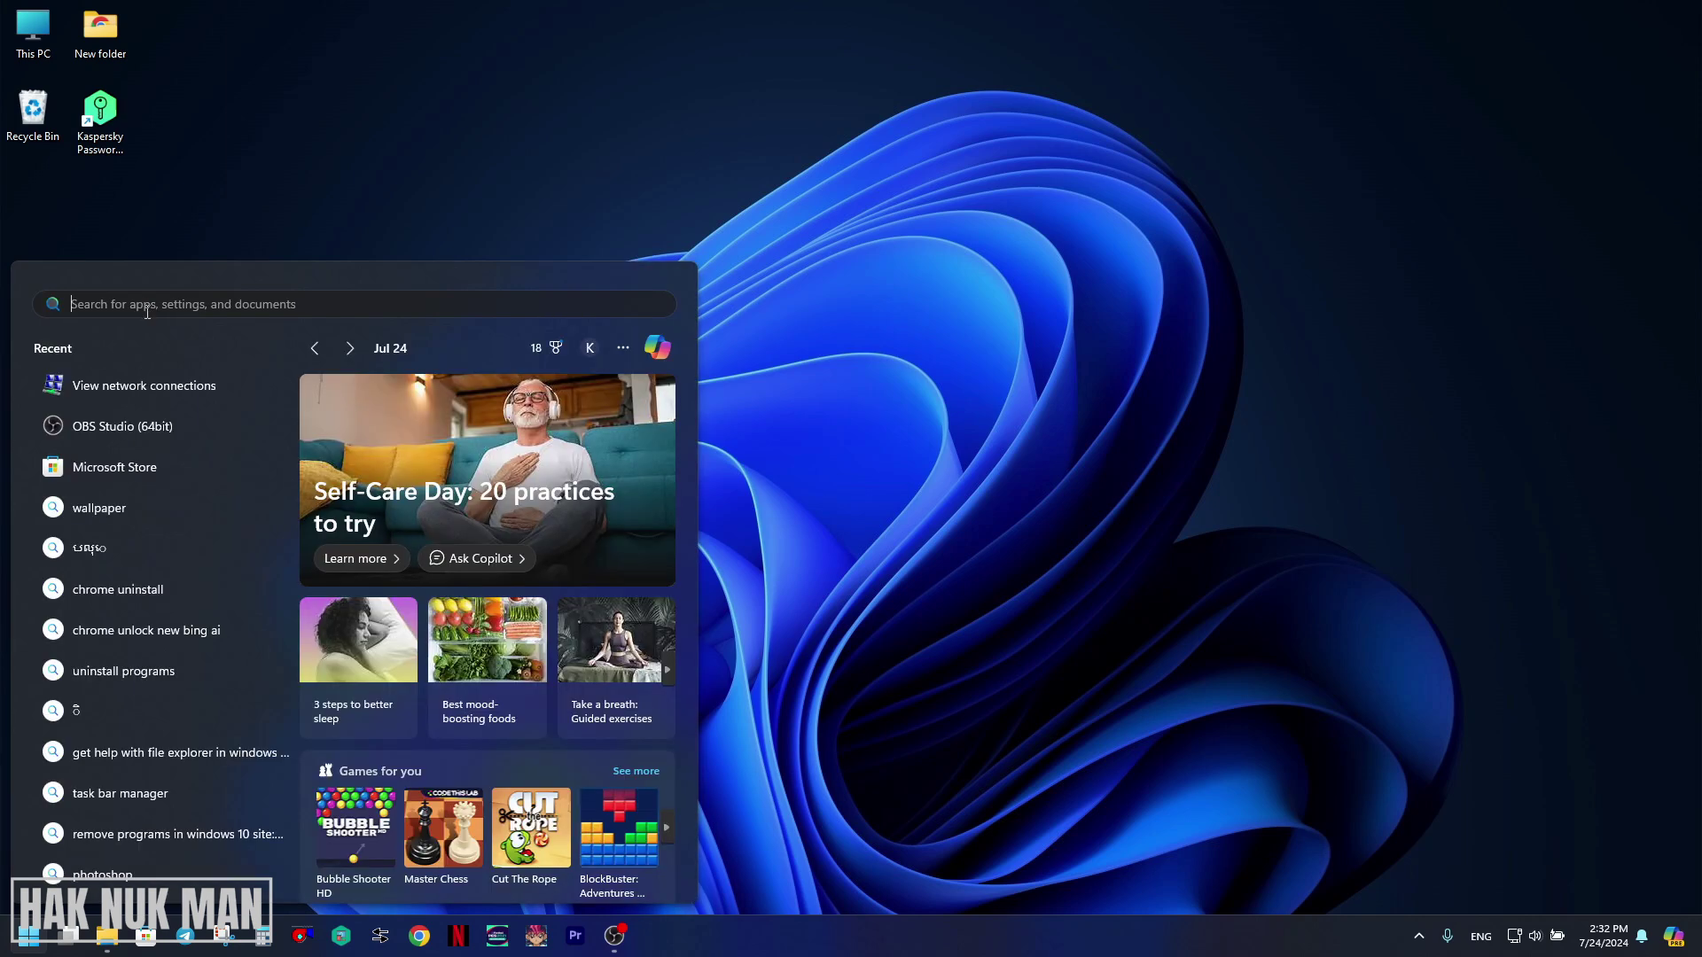
pyautogui.click(152, 389)
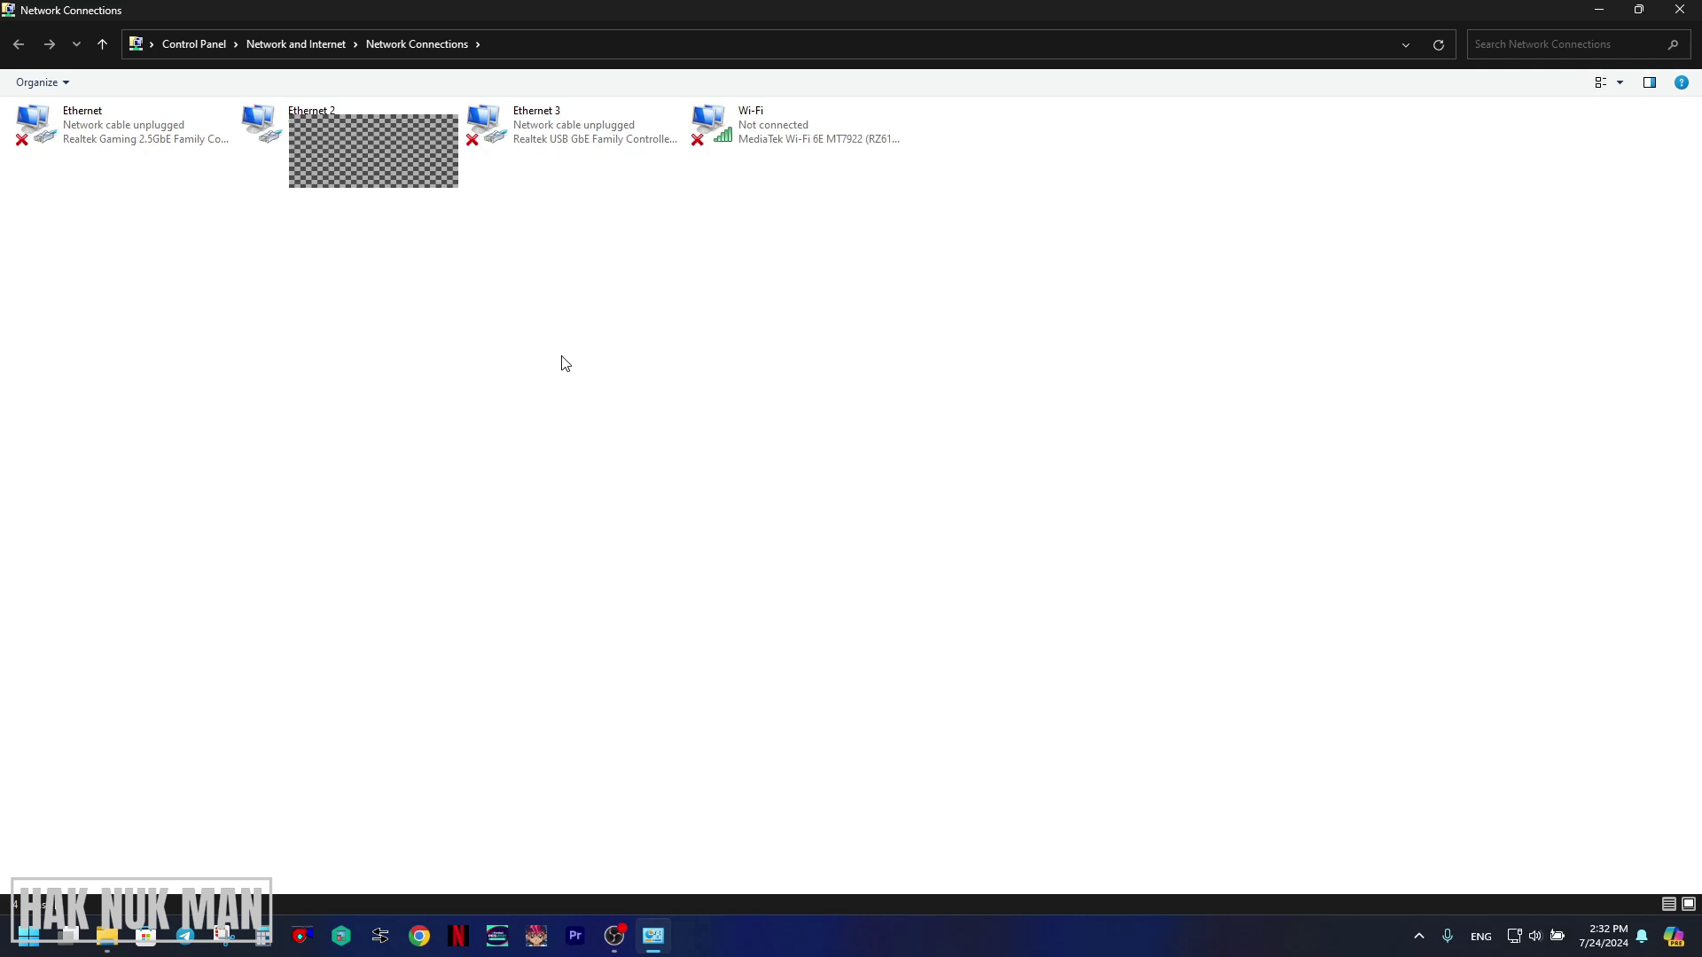
# Diagnose Ethernet 2, getting the 'You're connected to the internet' result
pyautogui.click(386, 133)
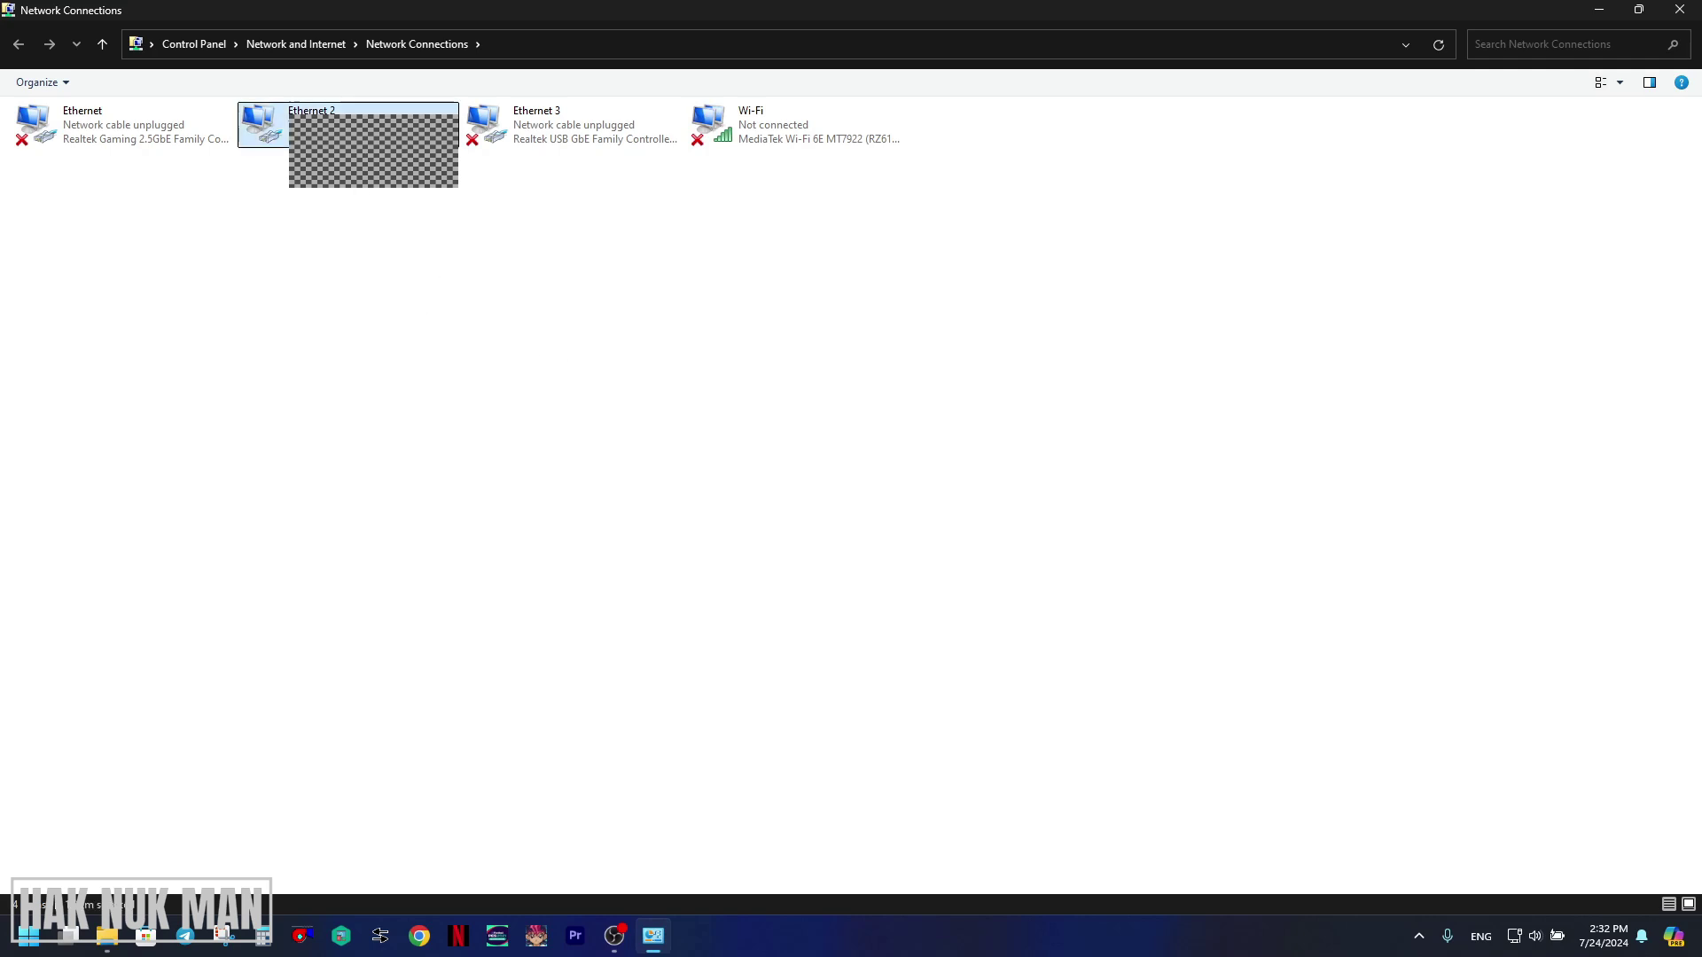
pyautogui.rightClick(329, 134)
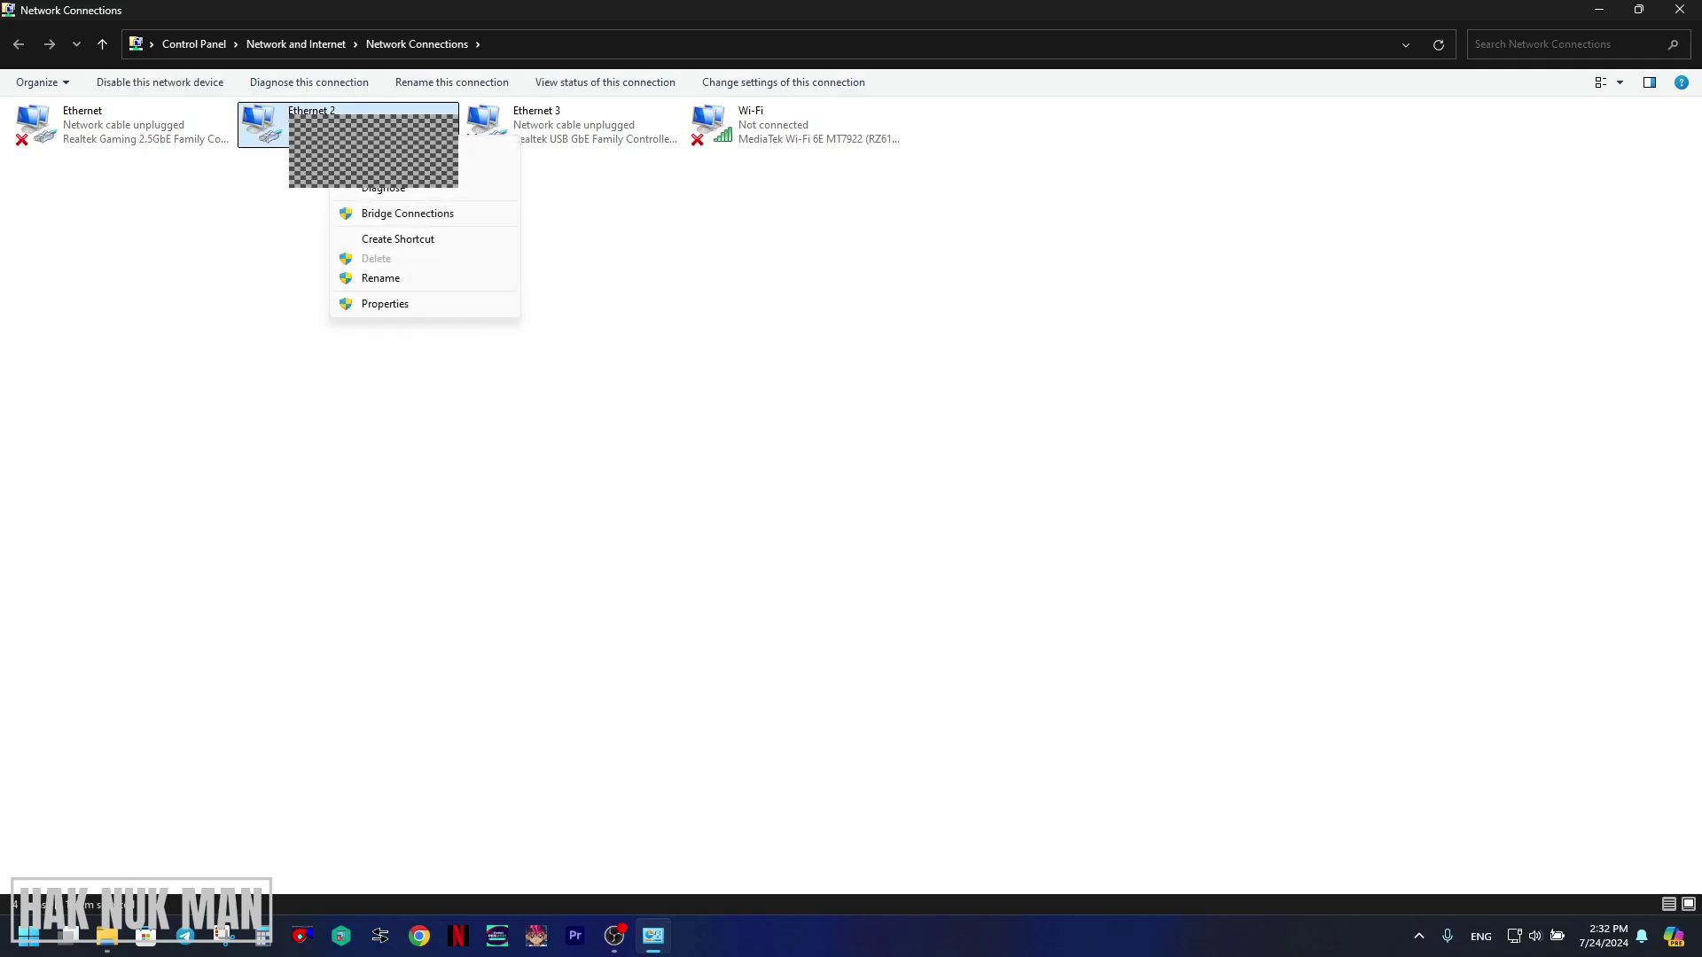
pyautogui.click(406, 194)
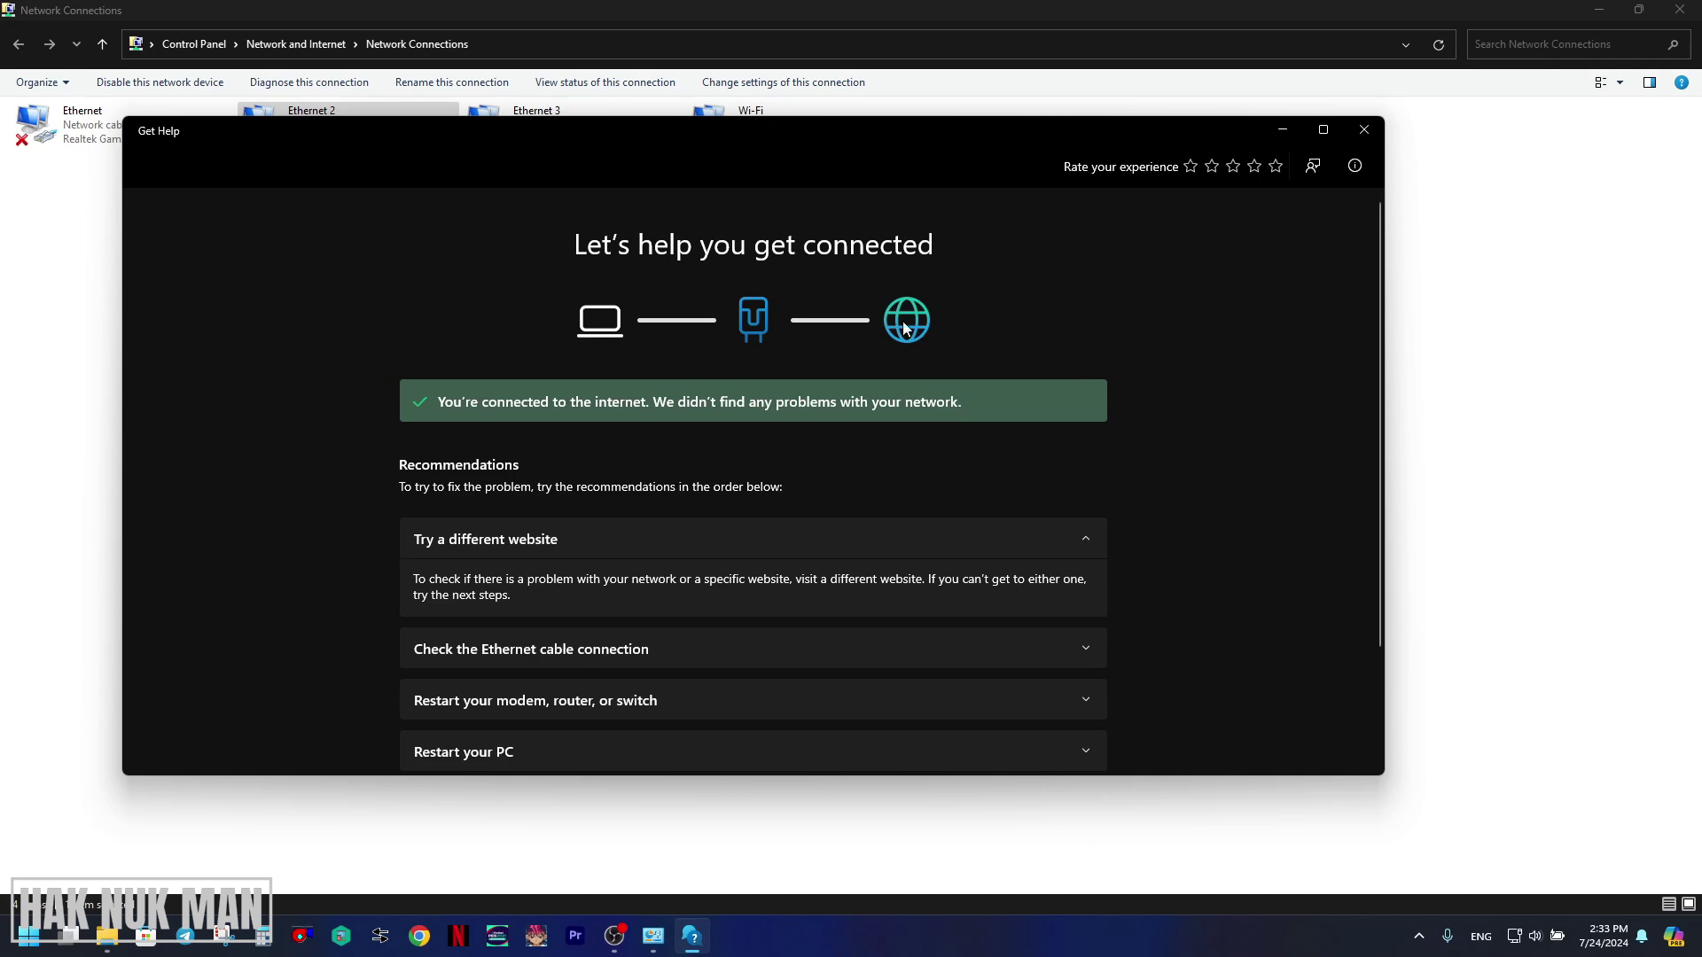
# Close the Get Help results and the Network Connections window
pyautogui.click(1350, 132)
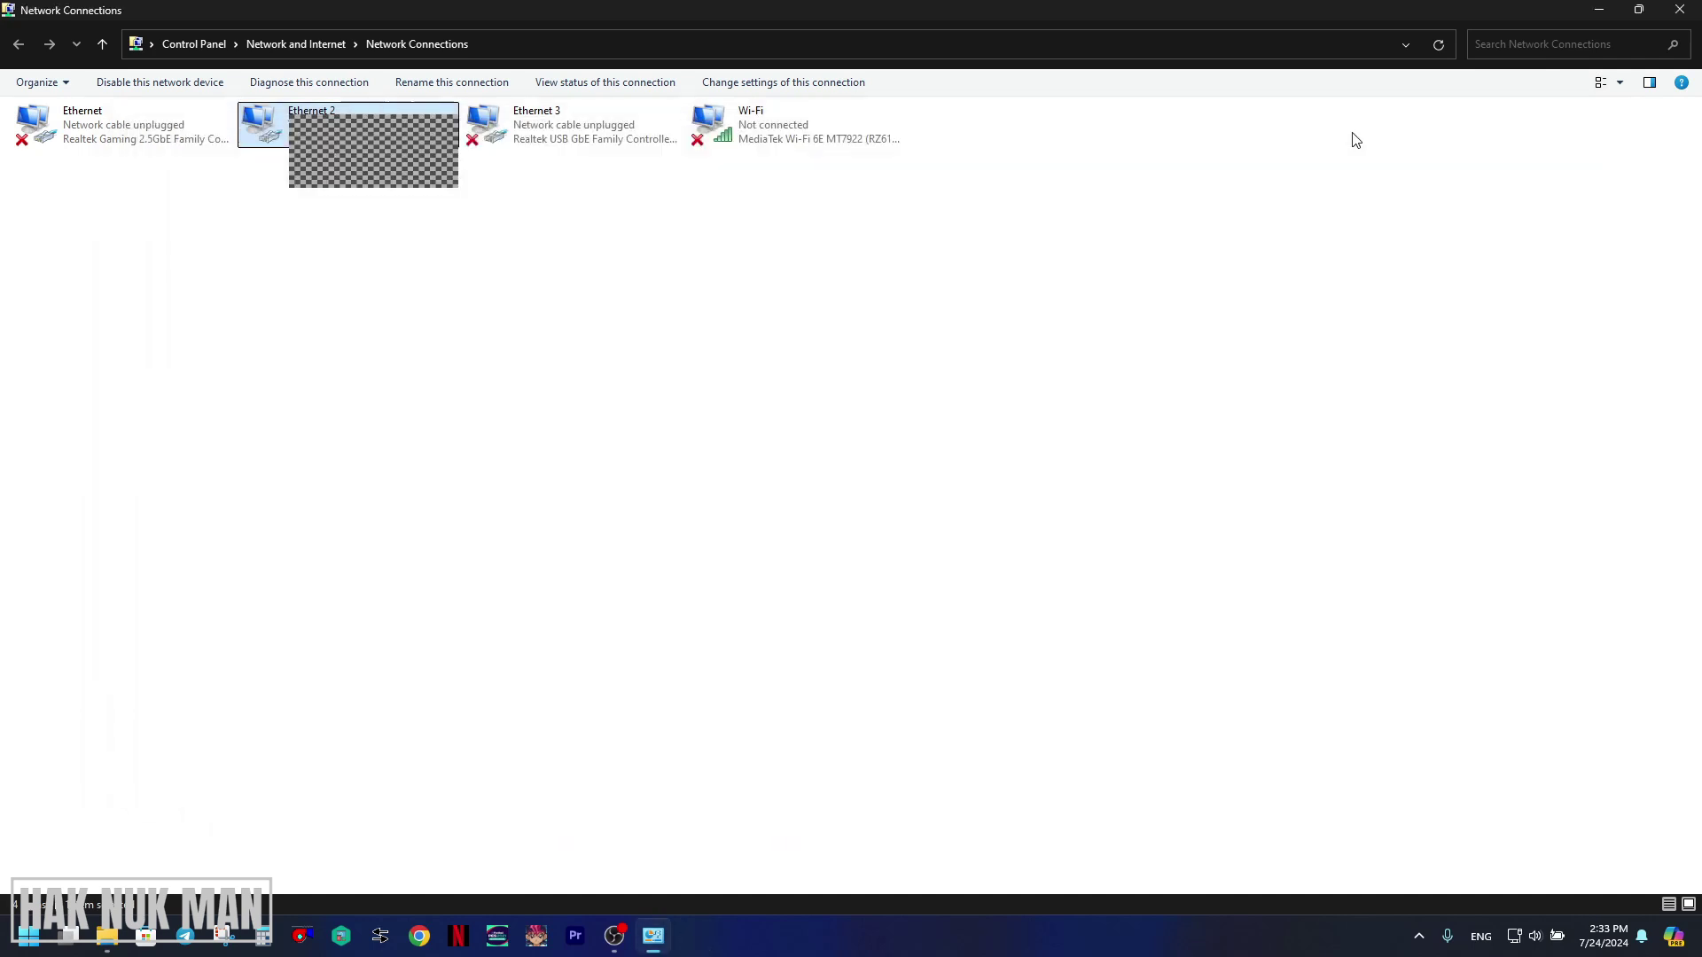
pyautogui.click(1682, 11)
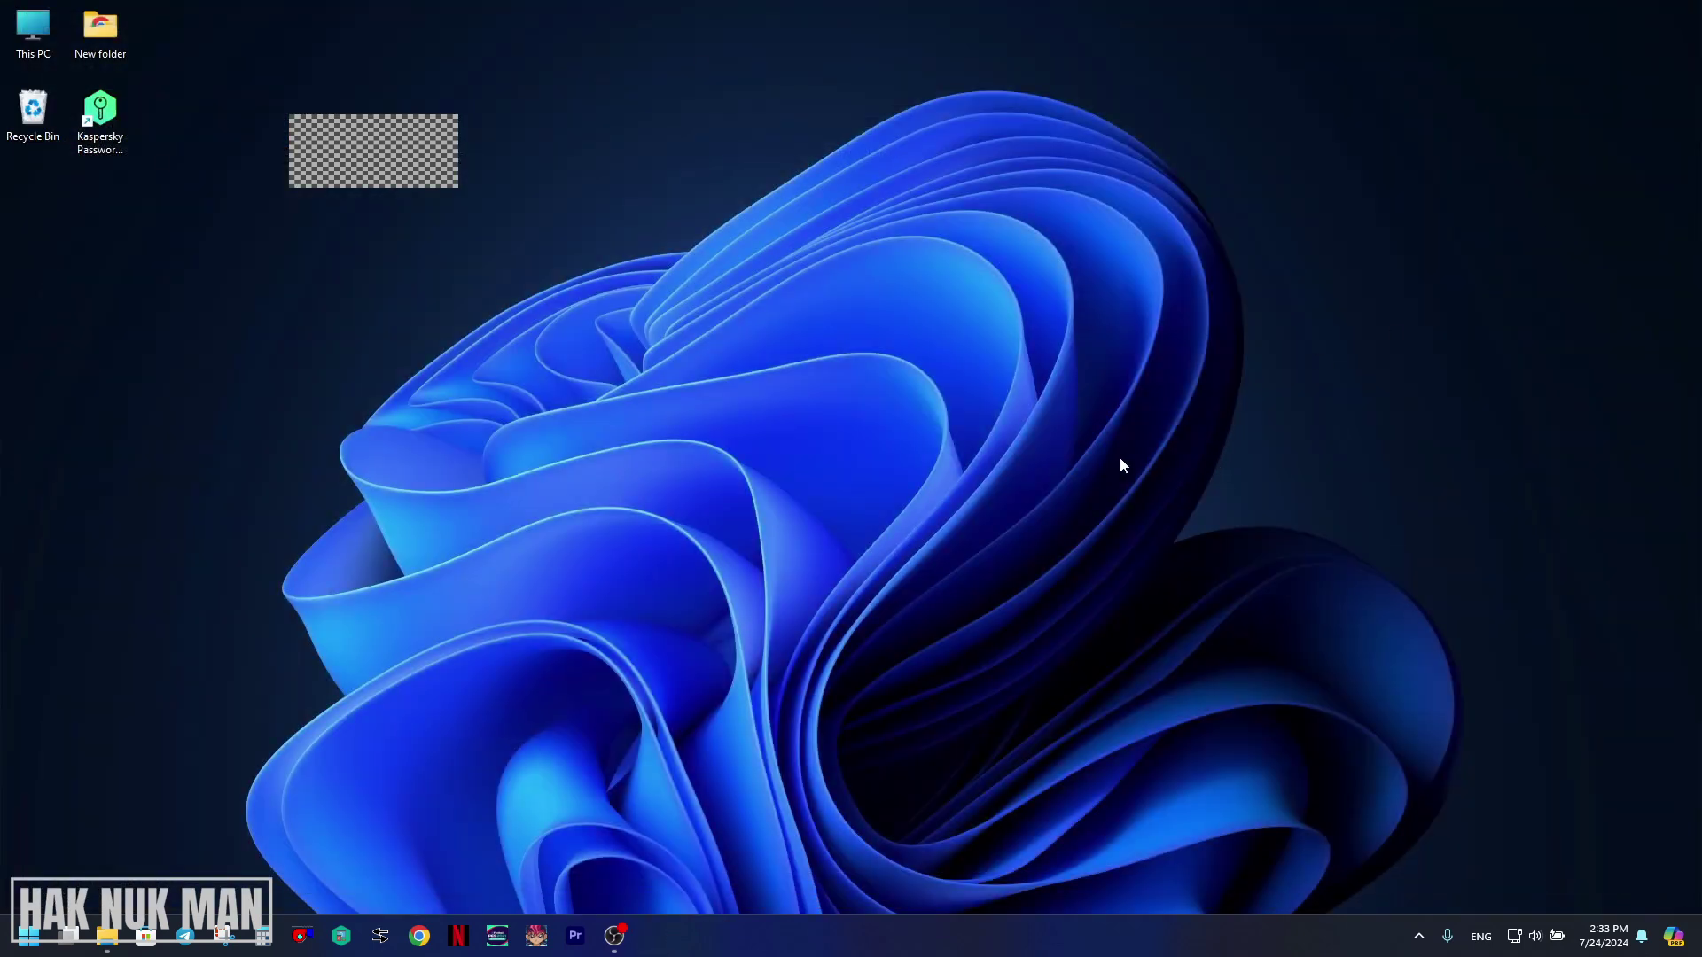